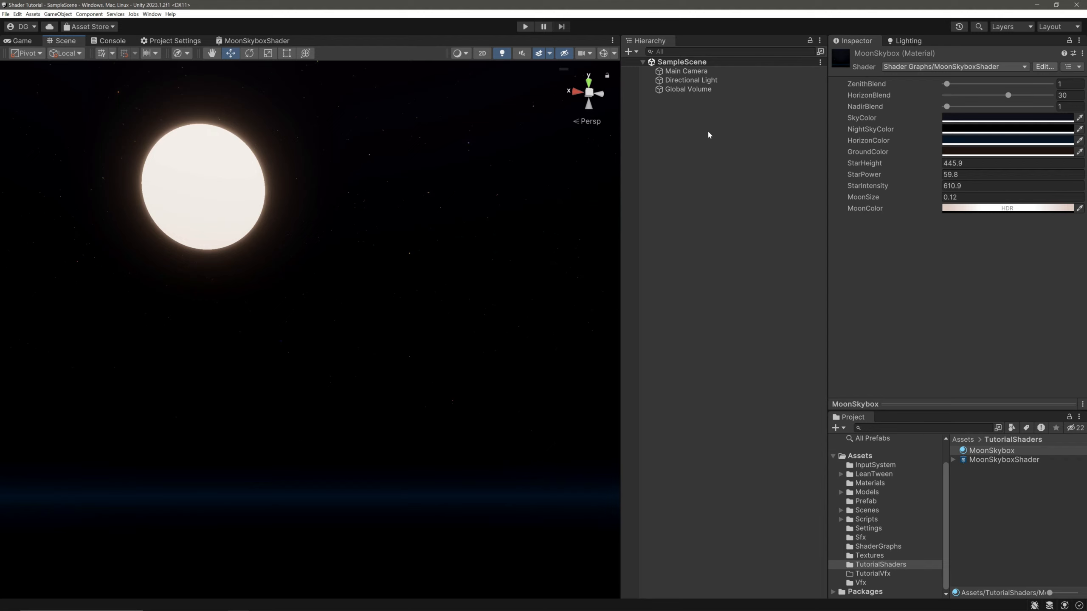
- Inspect the post-processing overrides of the Global Volume
left_click(700, 90)
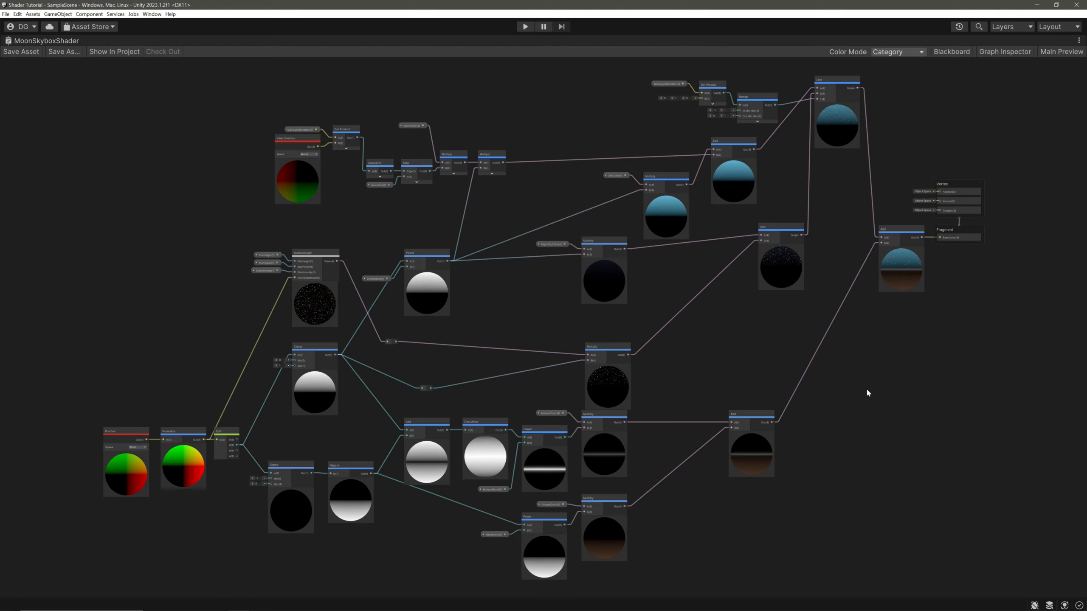
- Delete the star and night sky color nodes from the MoonSkyboxShader graph, including their Multiply, Add and redirect nodes
left_click_drag(537, 312, 776, 297)
key("Delete")
left_click_drag(358, 334, 257, 254)
key("Delete")
left_click_drag(373, 328, 535, 390)
key("Delete")
left_click_drag(667, 359, 611, 372)
key("Delete")
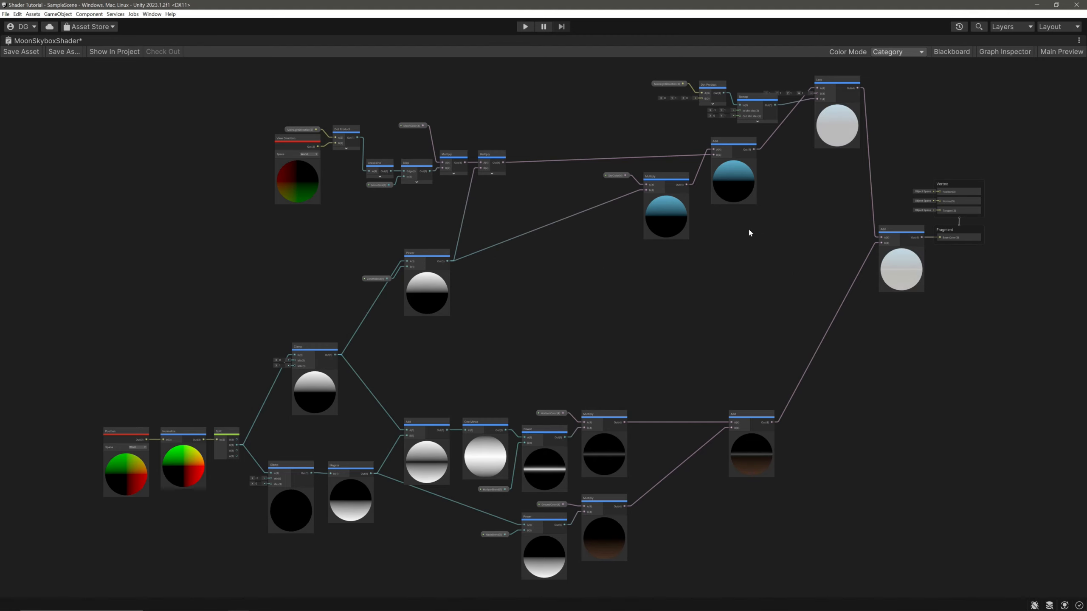
- Move the zenith Power node and the SkyColor Multiply and Add nodes down toward the horizon nodes
left_click_drag(541, 337, 375, 252)
left_click_drag(434, 255, 434, 342)
left_click_drag(599, 150, 772, 253)
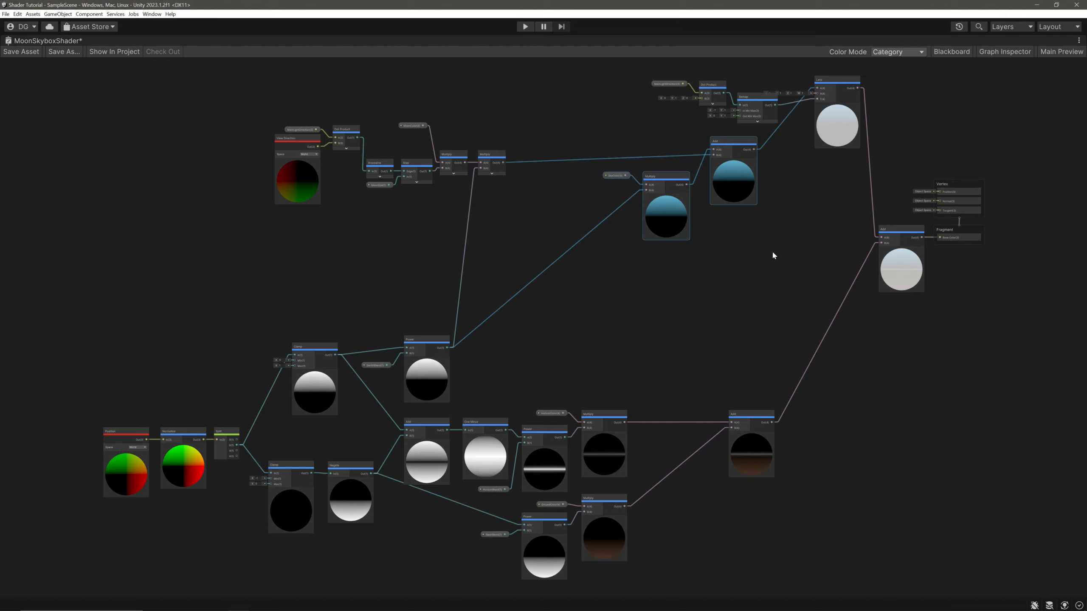
left_click_drag(722, 141, 715, 291)
- Delete the Dot Product, Remap and blend nodes near the final Add, and regroup the output and moon nodes
left_click_drag(855, 167, 671, 82)
key("Delete")
left_click_drag(747, 299, 960, 203)
left_click_drag(901, 227, 809, 297)
left_click_drag(256, 107, 522, 197)
left_click_drag(495, 159, 490, 168)
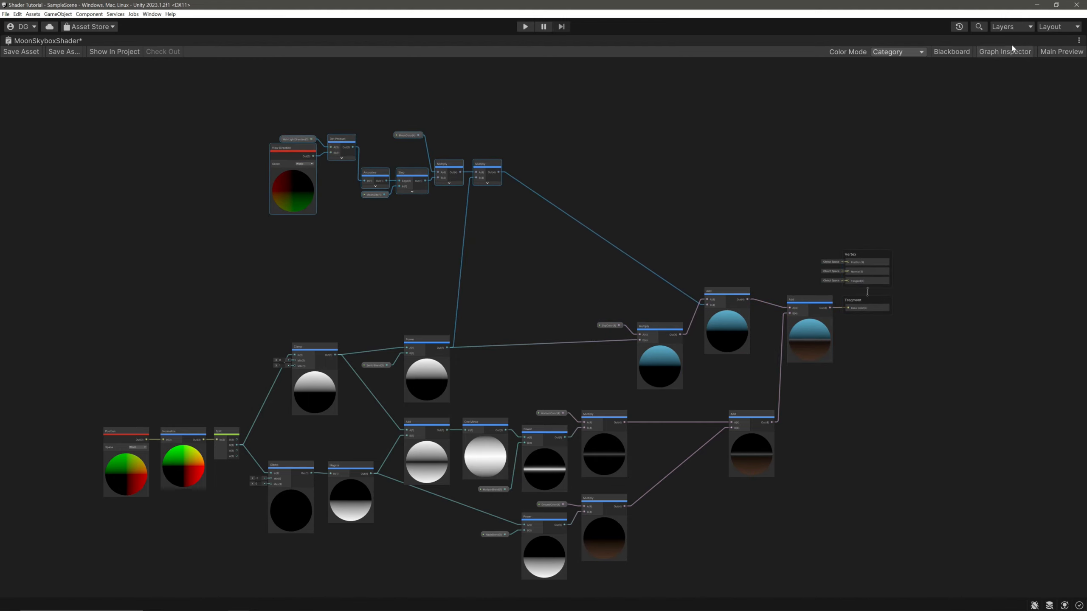
- Show the Graph Inspector and Blackboard, and delete the StarIntensity, StarPower, StarHeight and NightSkyColor properties
left_click(1012, 51)
left_click(952, 52)
left_click(39, 498)
key("Delete")
left_click(41, 482)
key("Delete")
left_click(43, 467)
key("Delete")
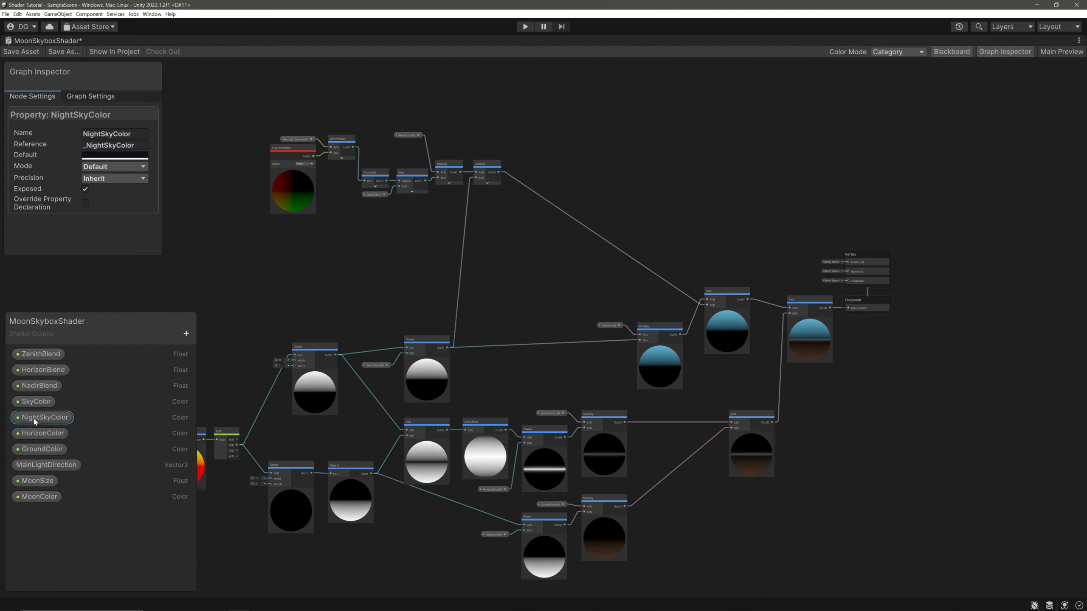
left_click(34, 419)
key("Delete")
- Review the MainLightDirection property, the Directional Light's script material, and the environment lighting's skybox material and sun source
middle_click_drag(393, 231, 442, 199)
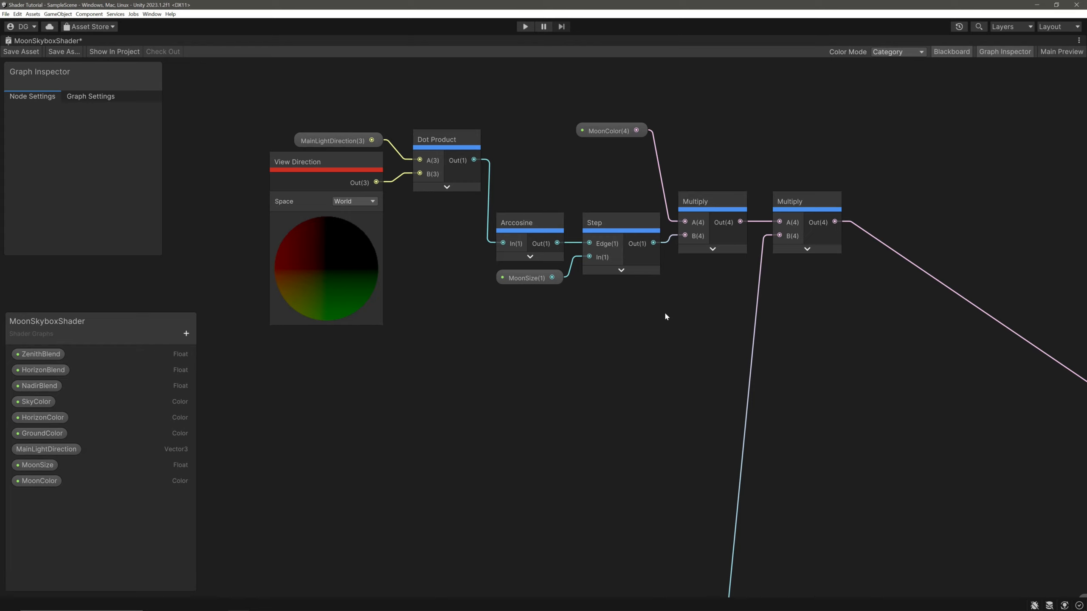
left_click(355, 144)
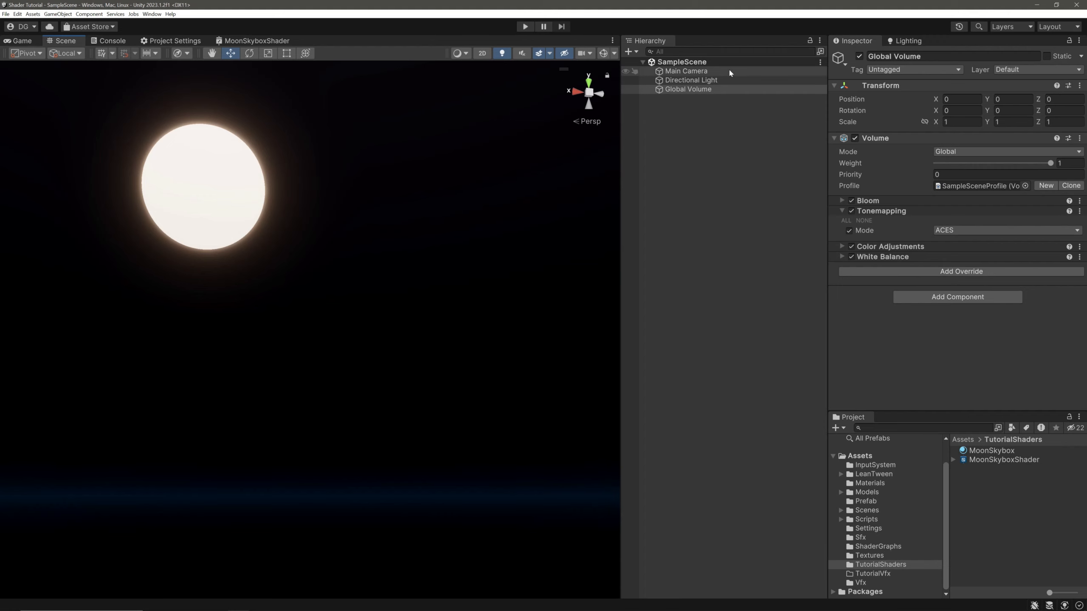
left_click(724, 80)
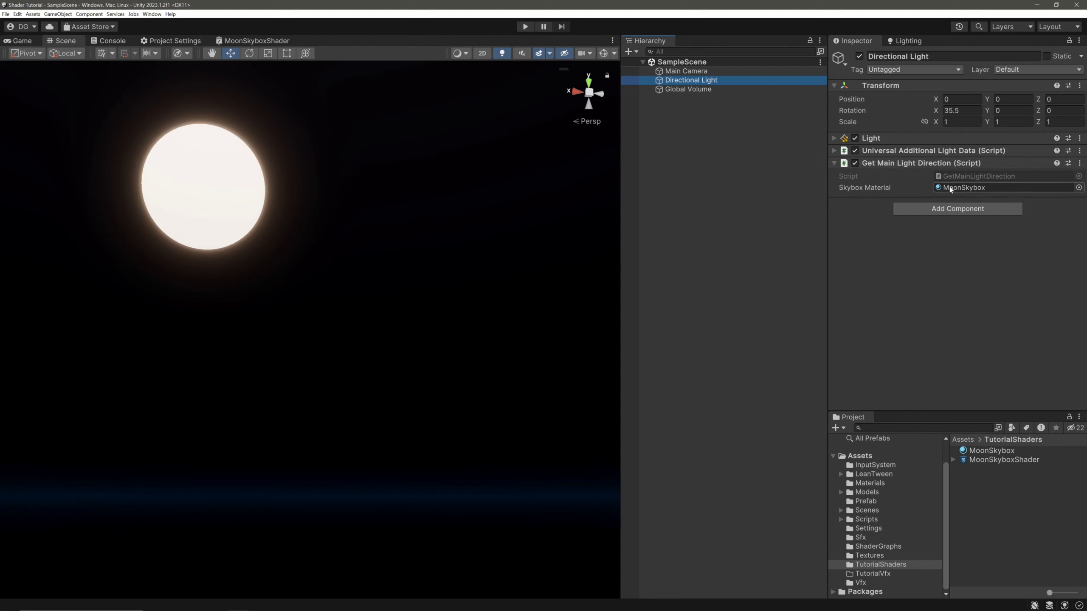
left_click(908, 41)
left_click(991, 57)
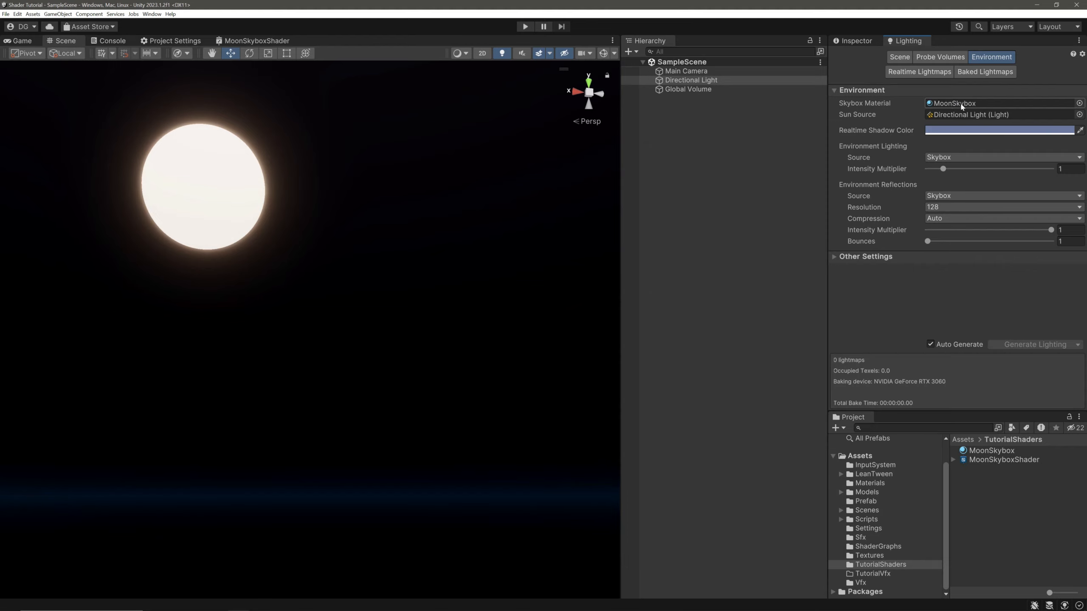
left_click(853, 40)
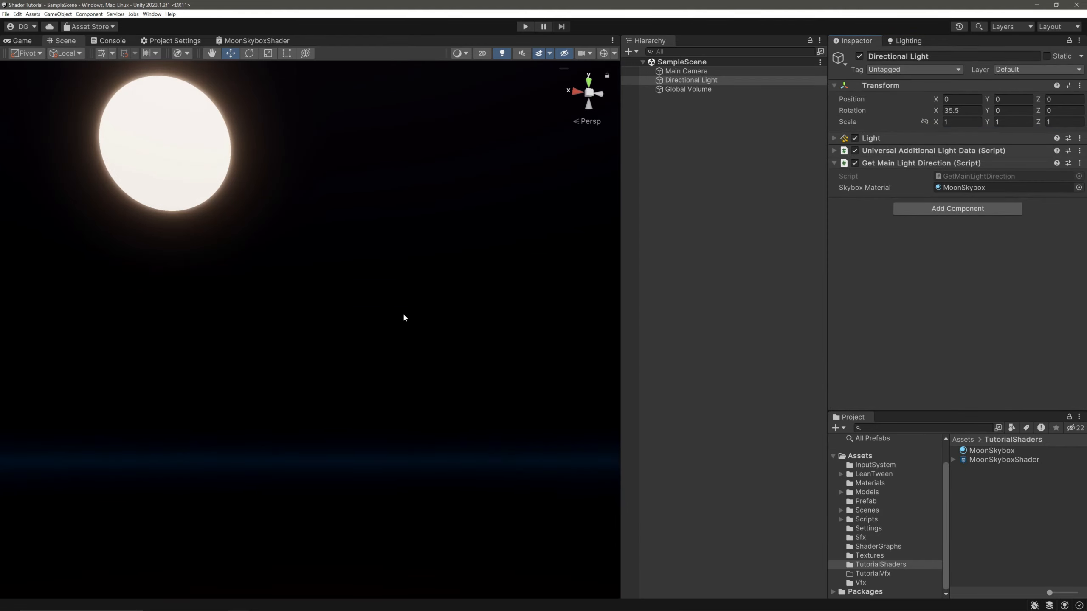
right_click_drag(402, 315, 475, 296)
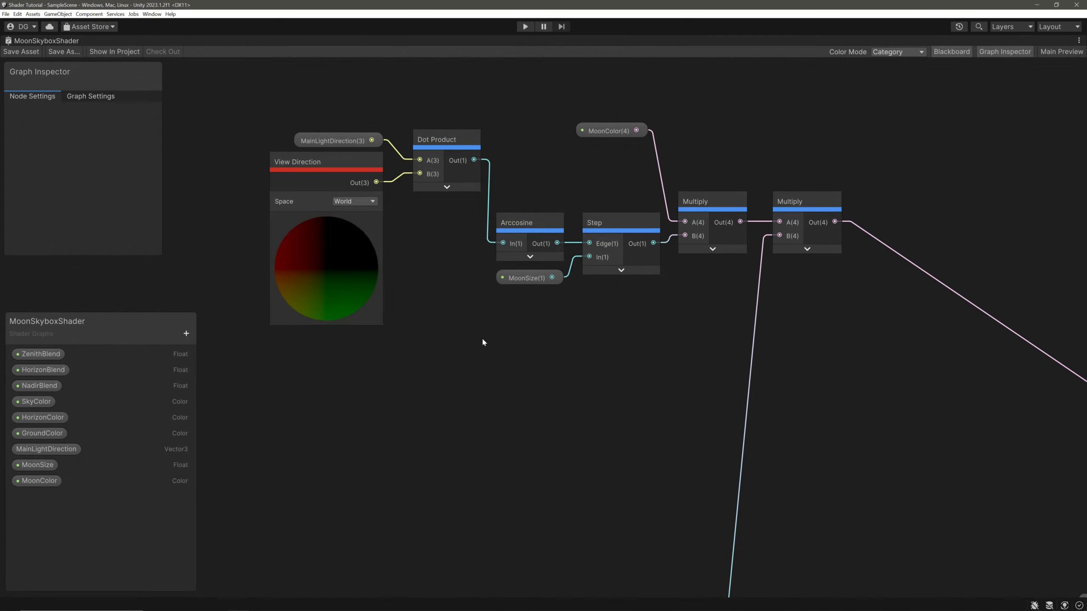
- Add a Texture 2D property named MoonTexture with the MoonTexture image as default and Use Tiling and Offset enabled, and place it in the graph
left_click(186, 334)
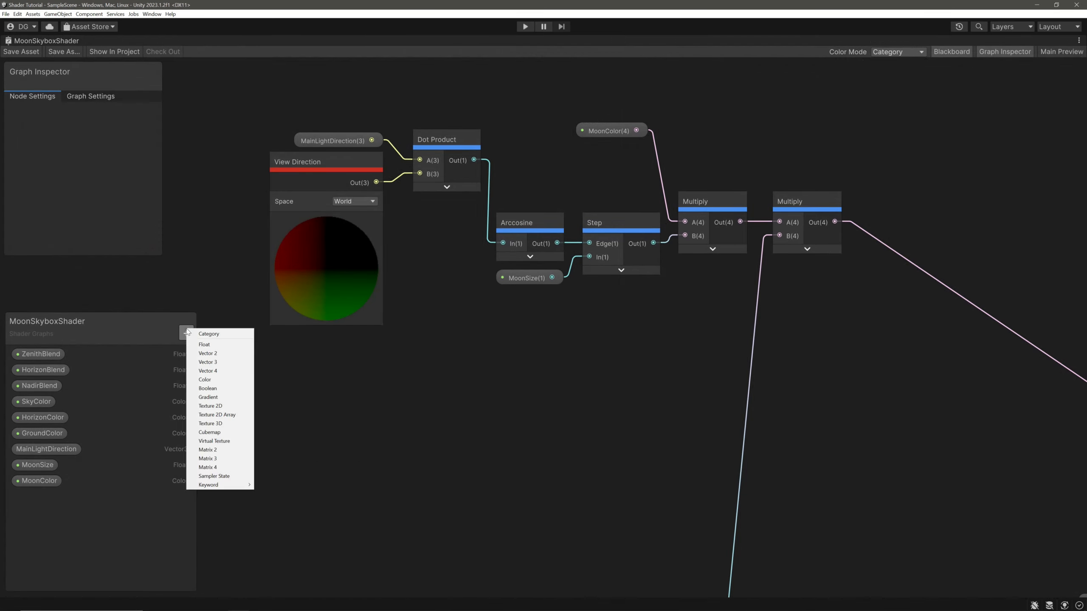
left_click(240, 412)
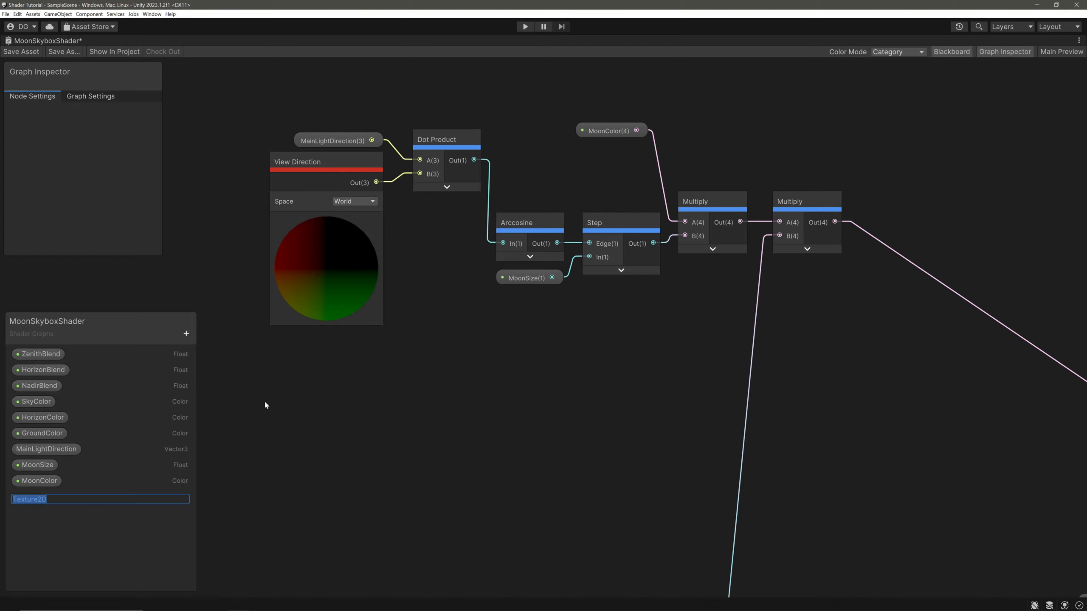
type("MoonTexture")
key("Return")
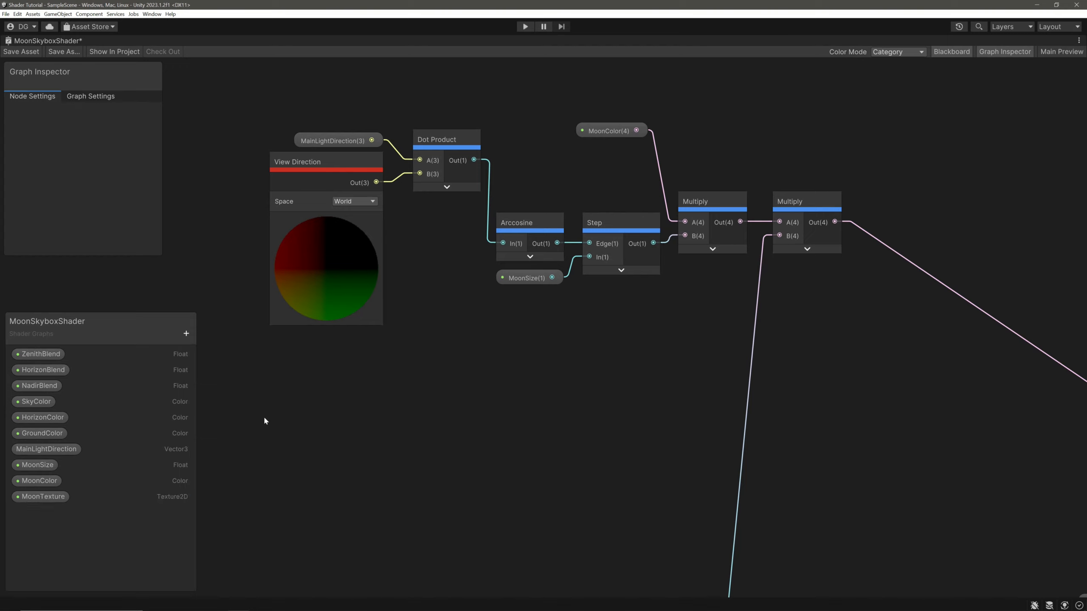
left_click(40, 497)
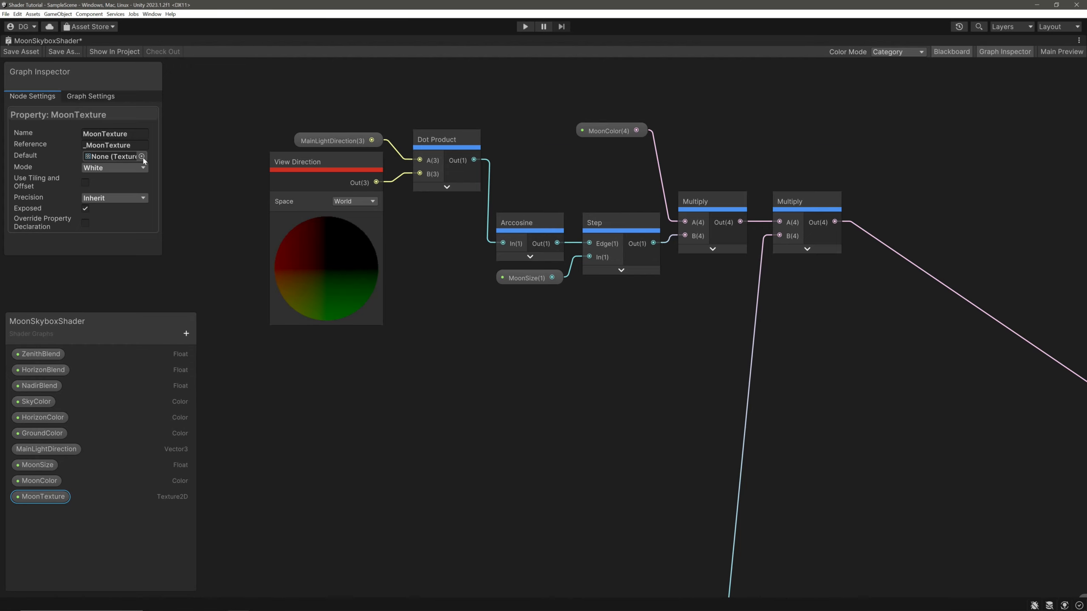
left_click(142, 156)
left_click_drag(817, 107, 866, 87)
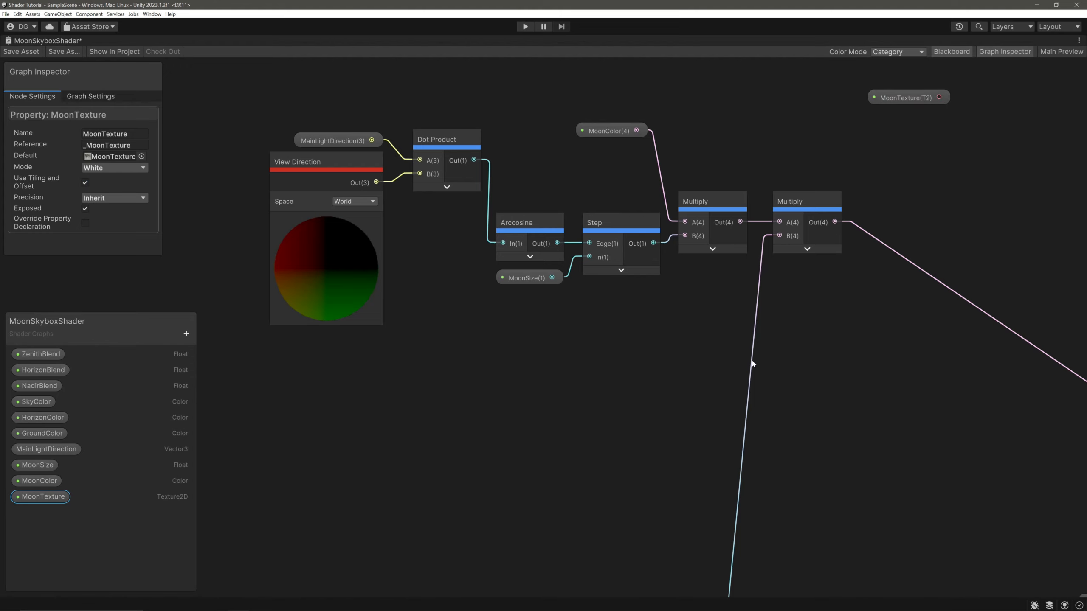
- Create a Sample Texture 2D node fed by the MoonTexture property
scroll(674, 252, "down", 3)
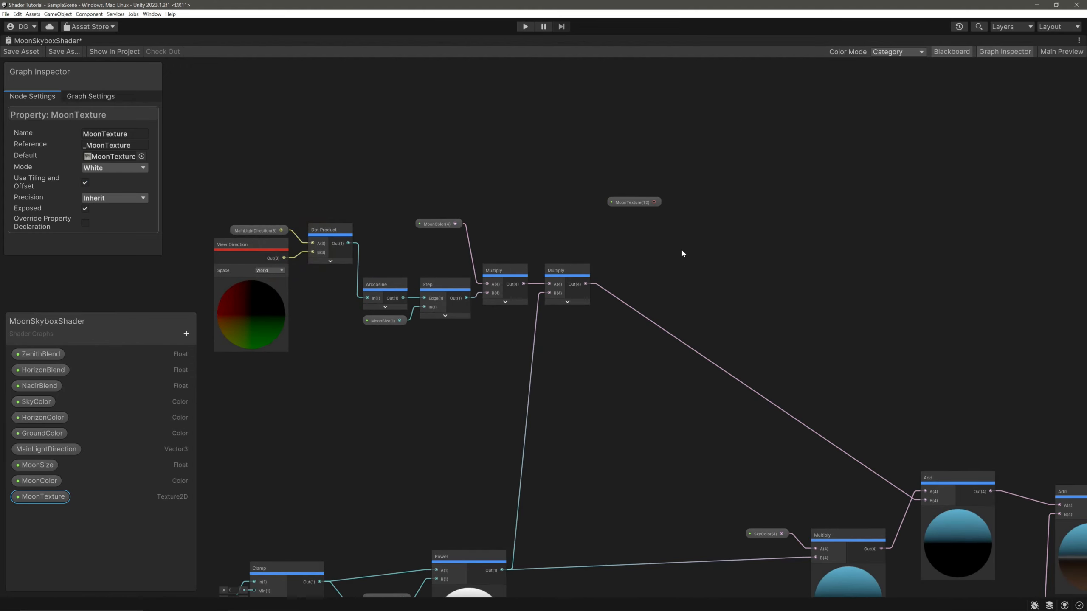
left_click_drag(654, 202, 696, 239)
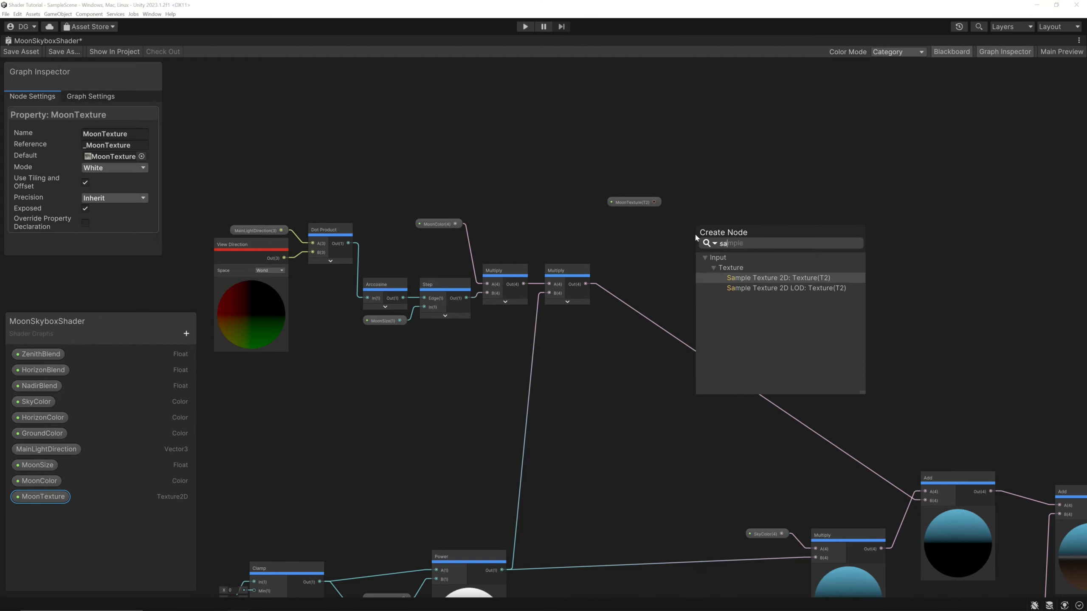
left_click(813, 278)
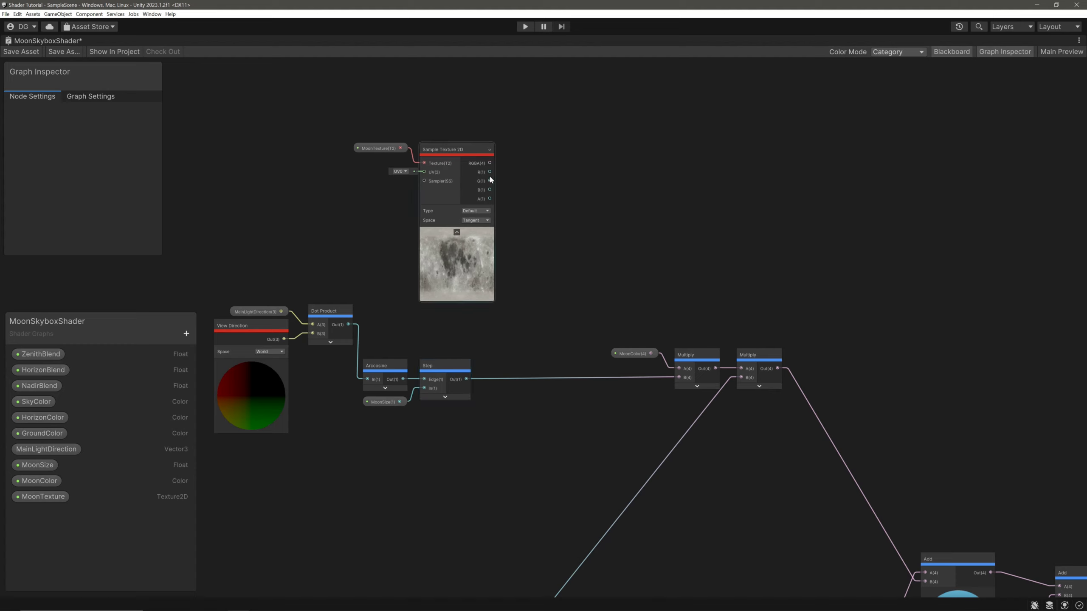
- Multiply the sampled texture's RGBA by the moon's Step output and feed the result into the MoonColor Multiply node
left_click_drag(490, 163, 550, 223)
type("mul")
key("Return")
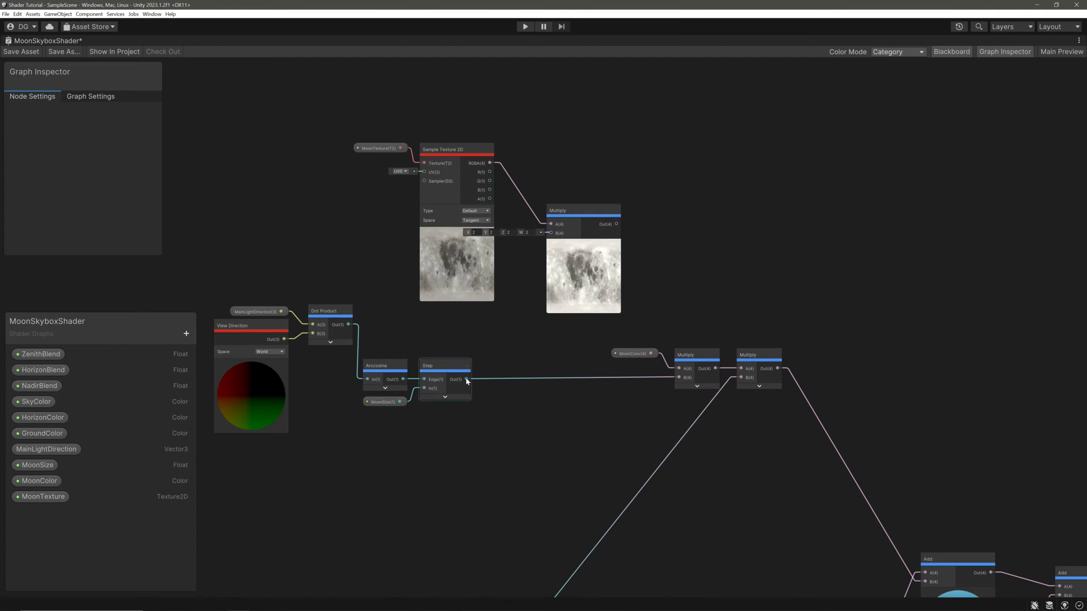
left_click_drag(467, 378, 554, 253)
left_click(583, 243)
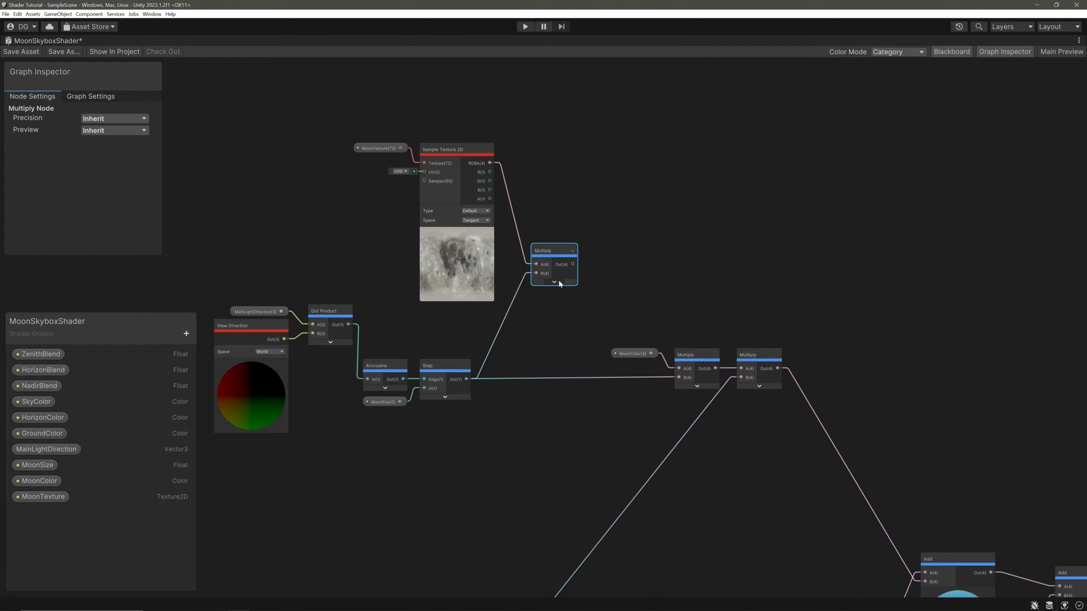
left_click_drag(572, 264, 682, 381)
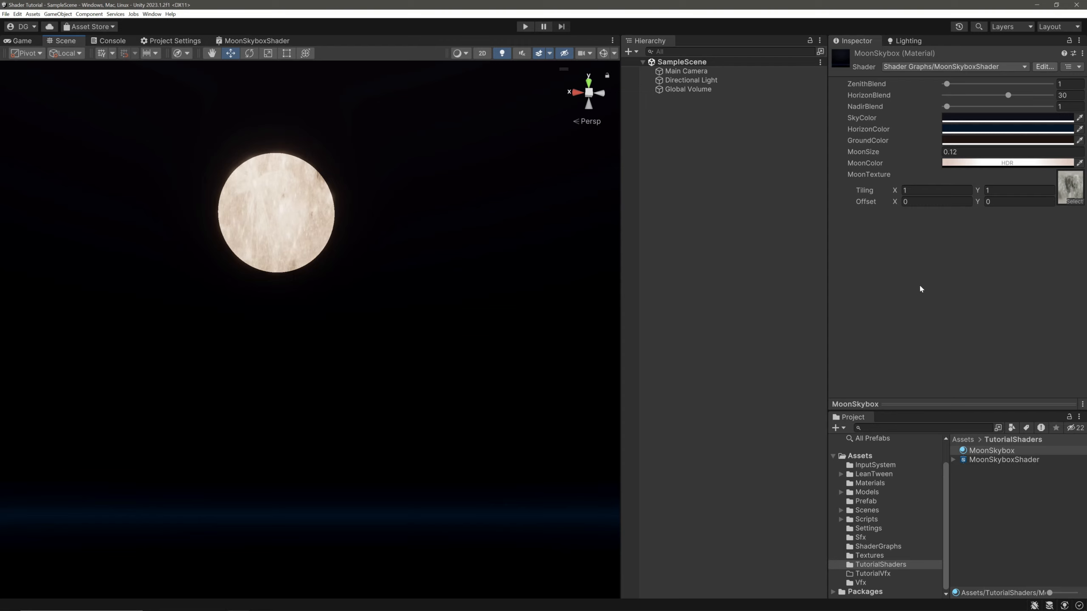
- Set the MoonSkybox material's MoonTexture tiling to X 2.02 and Y 4.39, with an X offset of -0.44
left_click_drag(895, 190, 914, 189)
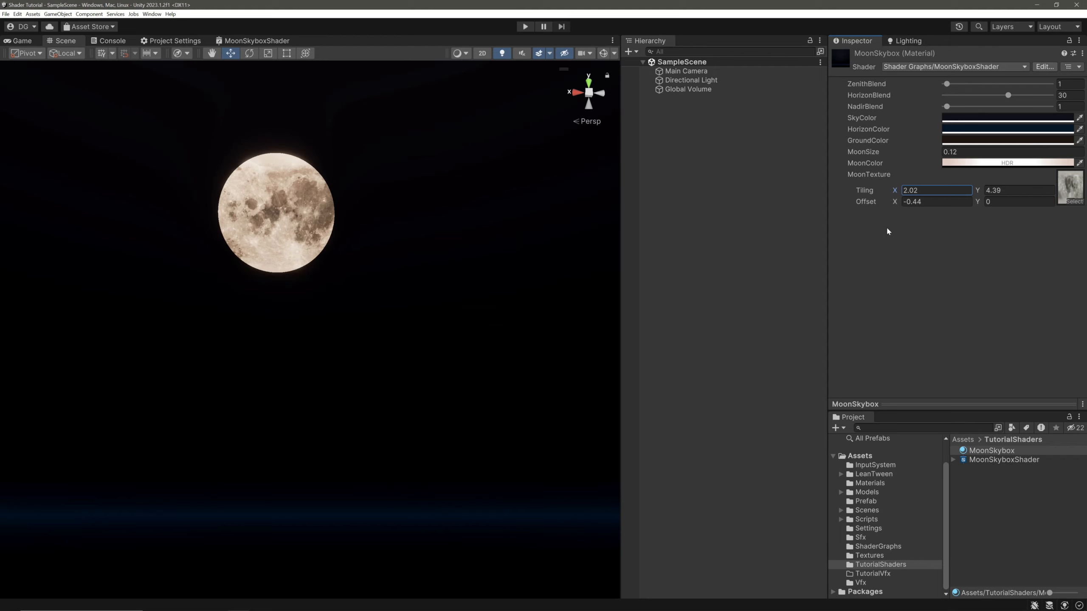
- Vary the Directional Light's X rotation to check how the moon texture behaves as the moon moves
left_click(691, 80)
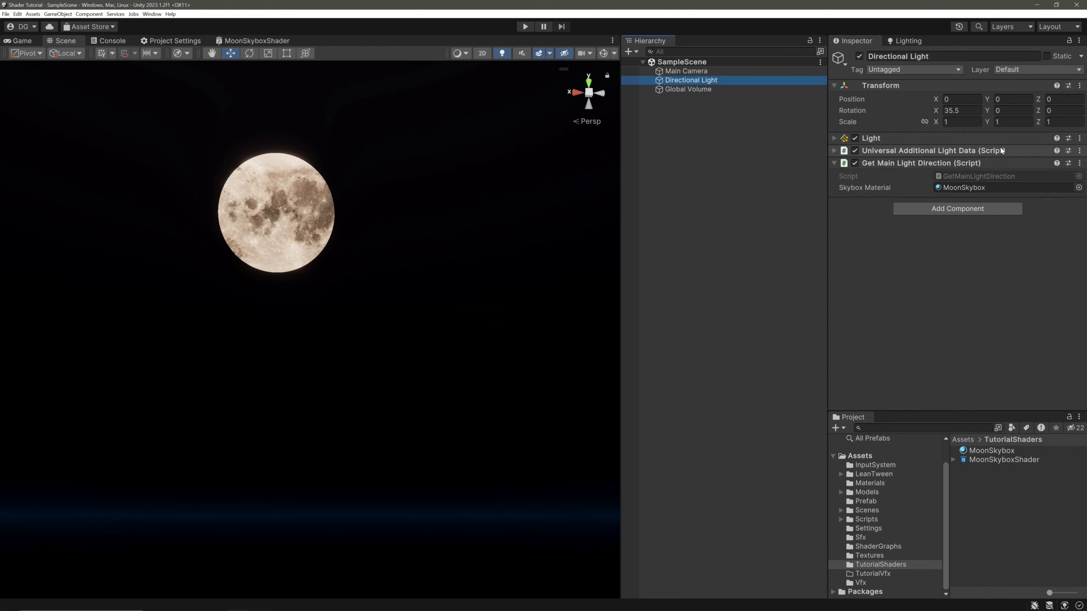
left_click_drag(937, 113, 984, 109)
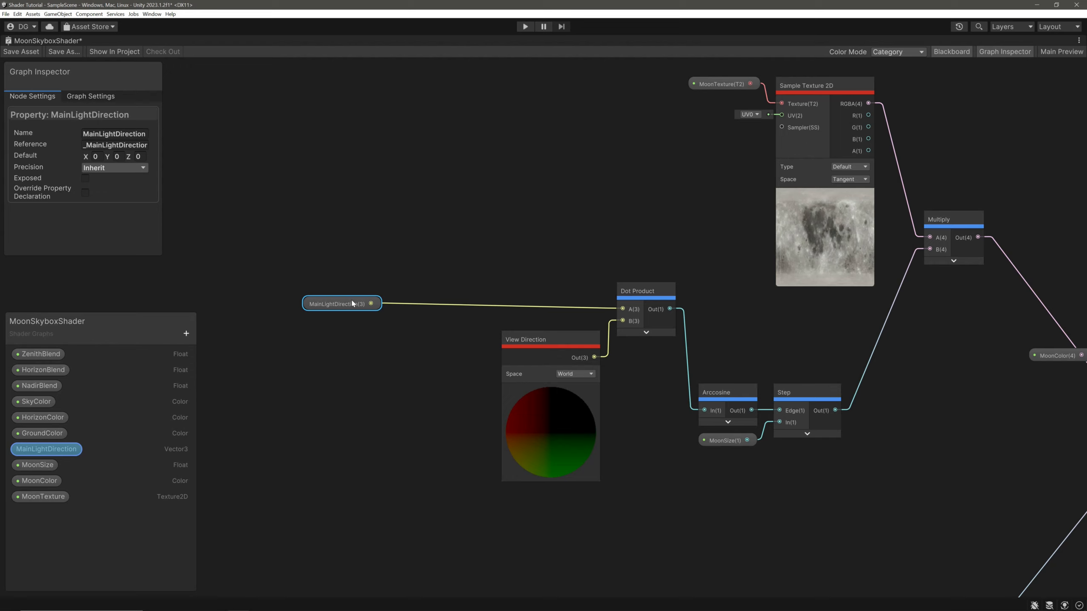
- Add a non-exposed Vector 3 property named MainLightUp with reference _MainLightUp and a default Y value of 1
left_click(186, 334)
left_click(217, 365)
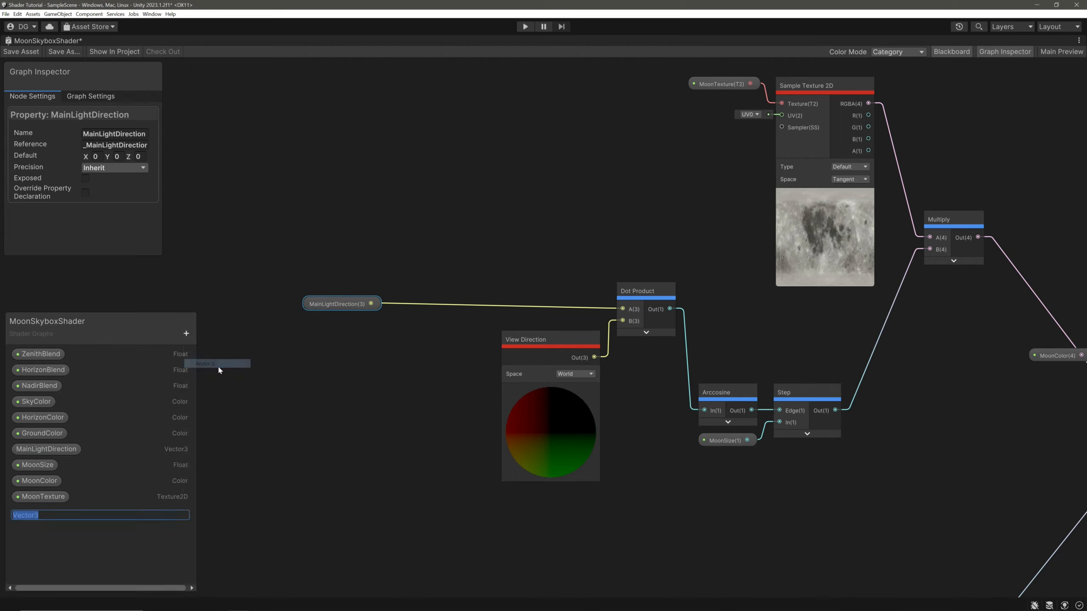
type("MainLightUp")
key("Return")
left_click(42, 512)
left_click(119, 157)
type("1")
left_click(85, 179)
left_click(137, 148)
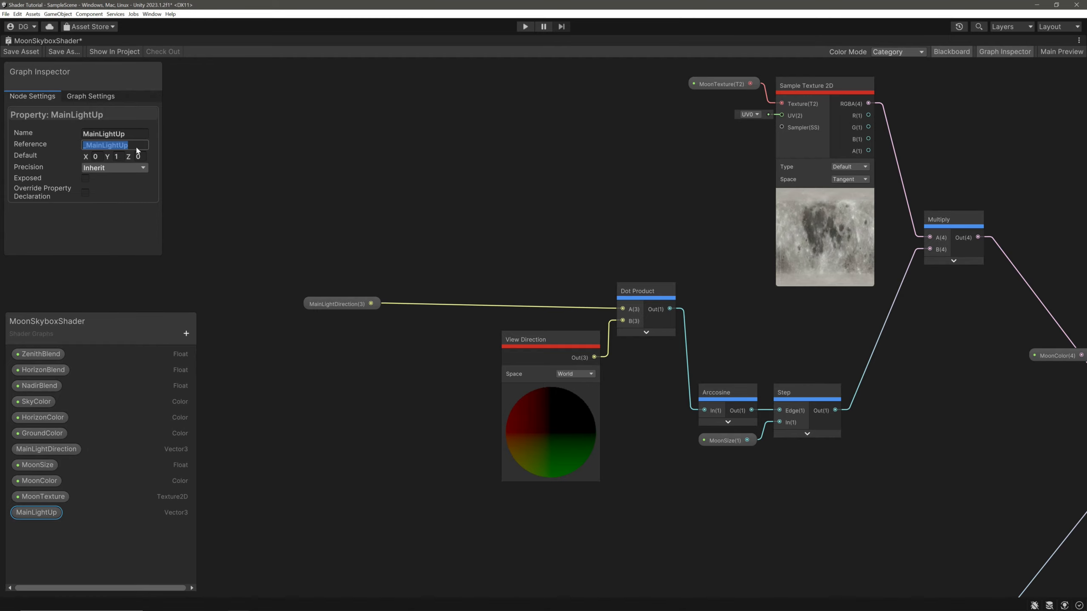
- Add a Vector 3 property named MainLightRight to the shader graph
left_click(186, 333)
left_click(210, 366)
type("MainLightRight")
key("Return")
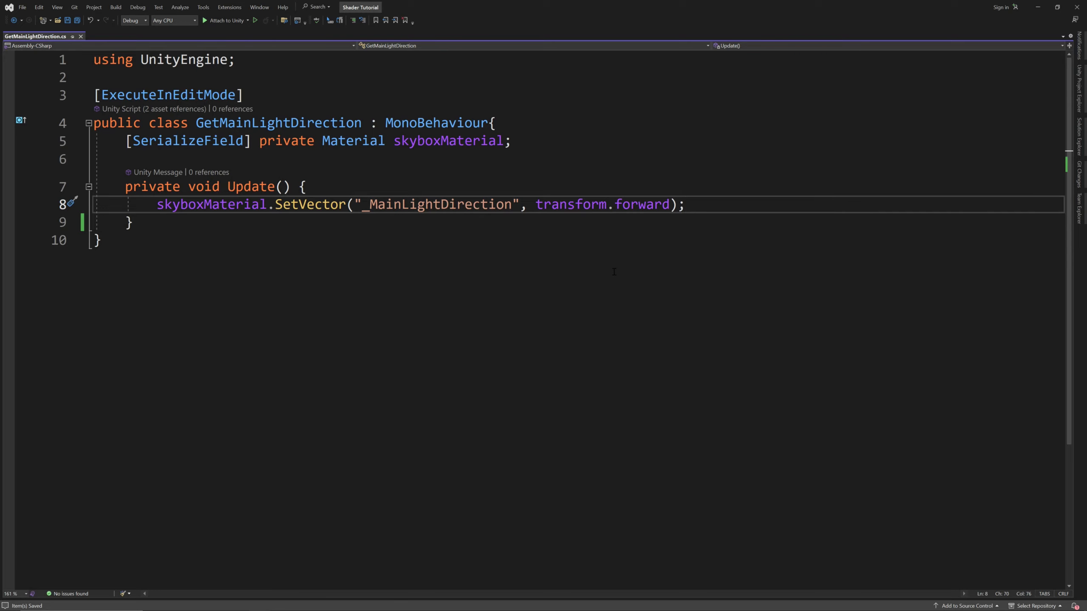
- In Visual Studio, add SetVector calls to Update passing transform.up as _MainLightUp and transform.right as _MainLightRight
key("ctrl+d")
key("ctrl+d")
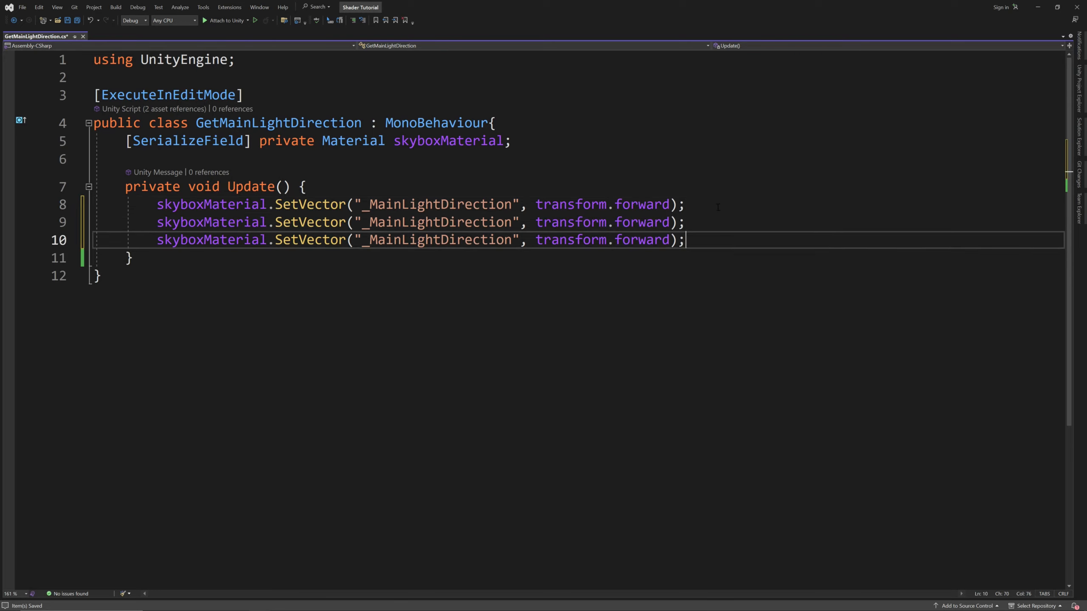
double_click(395, 226)
type("_MainLightUp")
double_click(509, 243)
type("_MainLightRight")
double_click(586, 222)
type("up")
double_click(610, 240)
type("right")
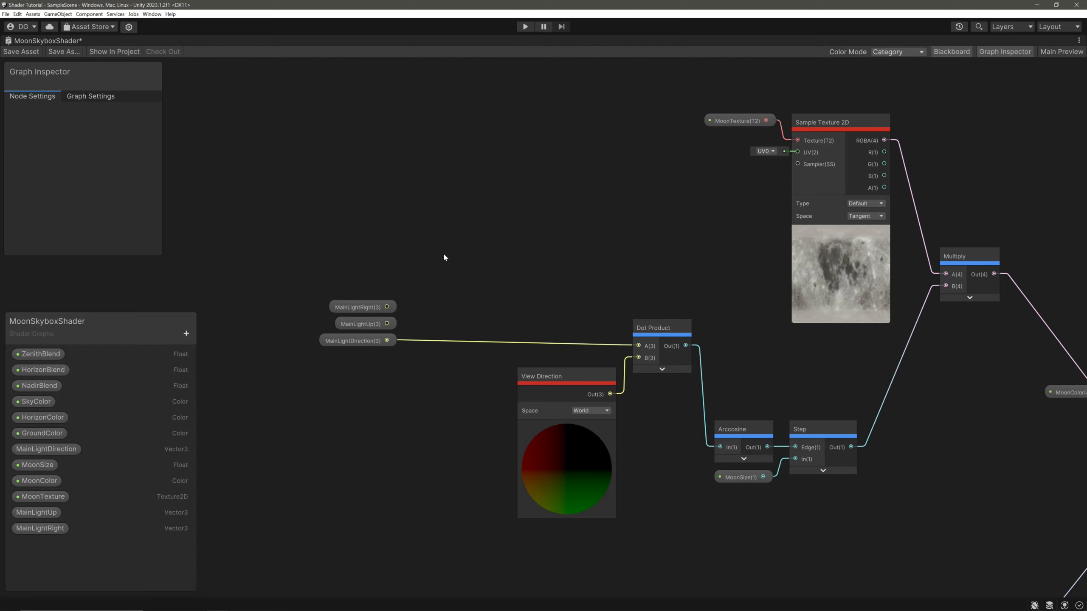
- Add a Matrix Construction node and connect MainLightRight to M0, MainLightUp to M1 and MainLightDirection to M2
key("space")
type("matrix")
left_click(597, 202)
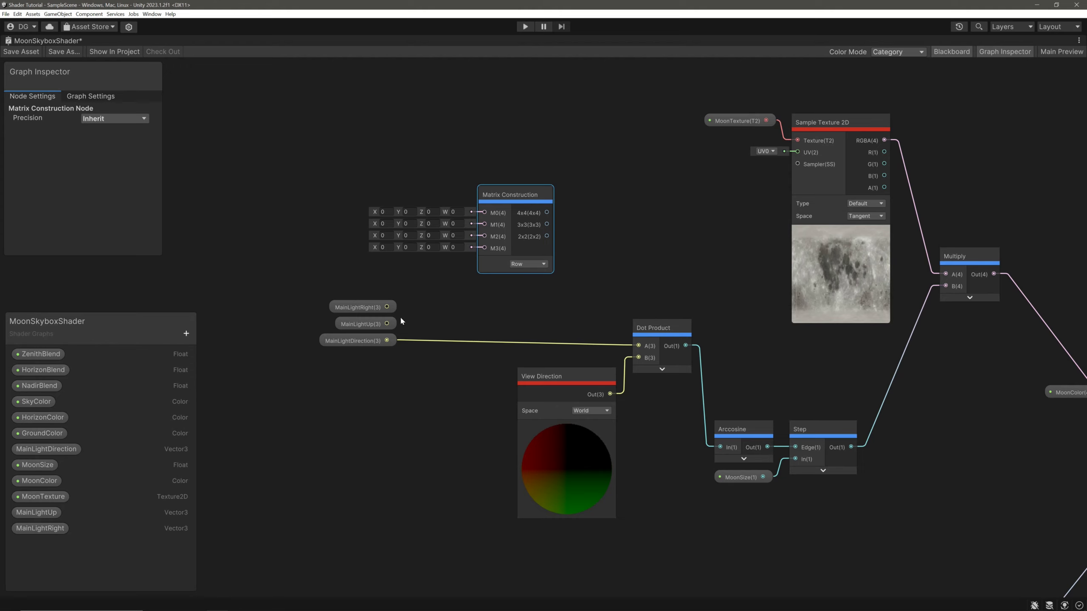
left_click_drag(387, 307, 484, 214)
left_click_drag(387, 324, 486, 225)
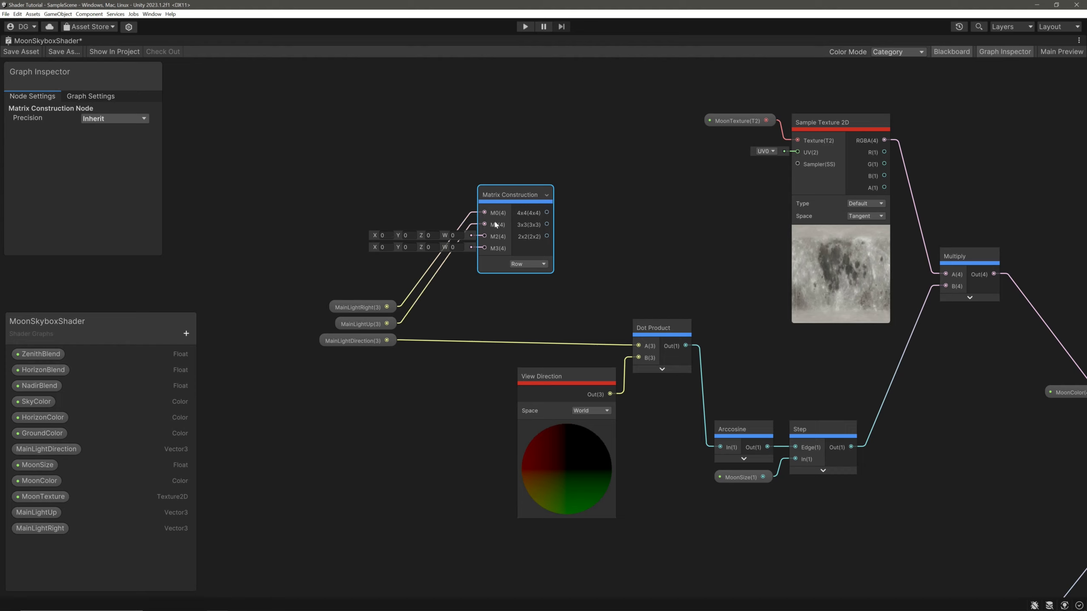
left_click_drag(387, 340, 484, 236)
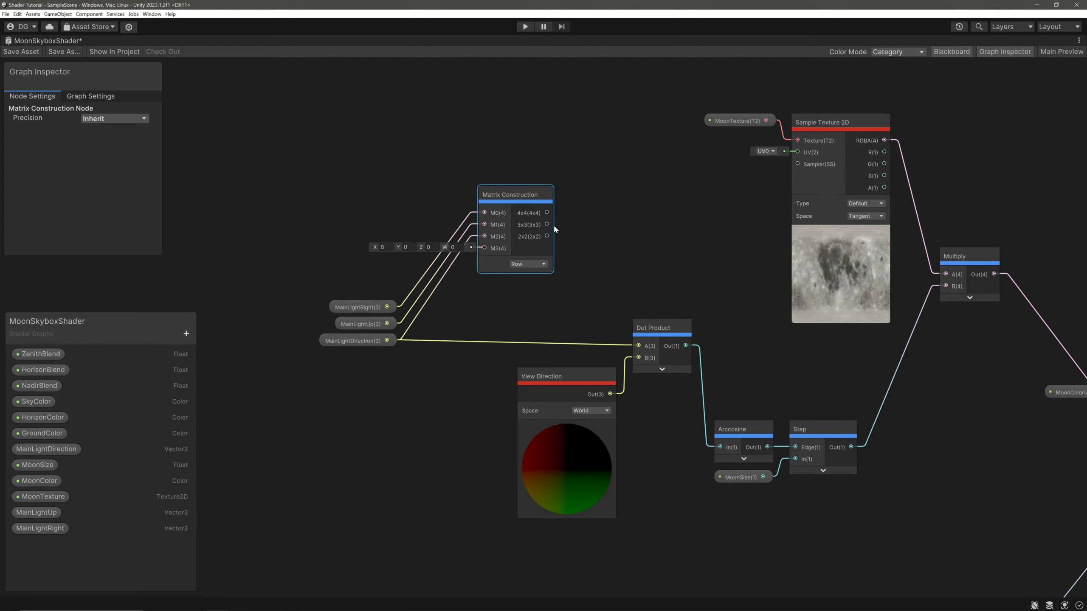
- Multiply the matrix's 3x3 output by the View Direction vector in a new Multiply node
left_click_drag(547, 224, 617, 206)
left_click(669, 246)
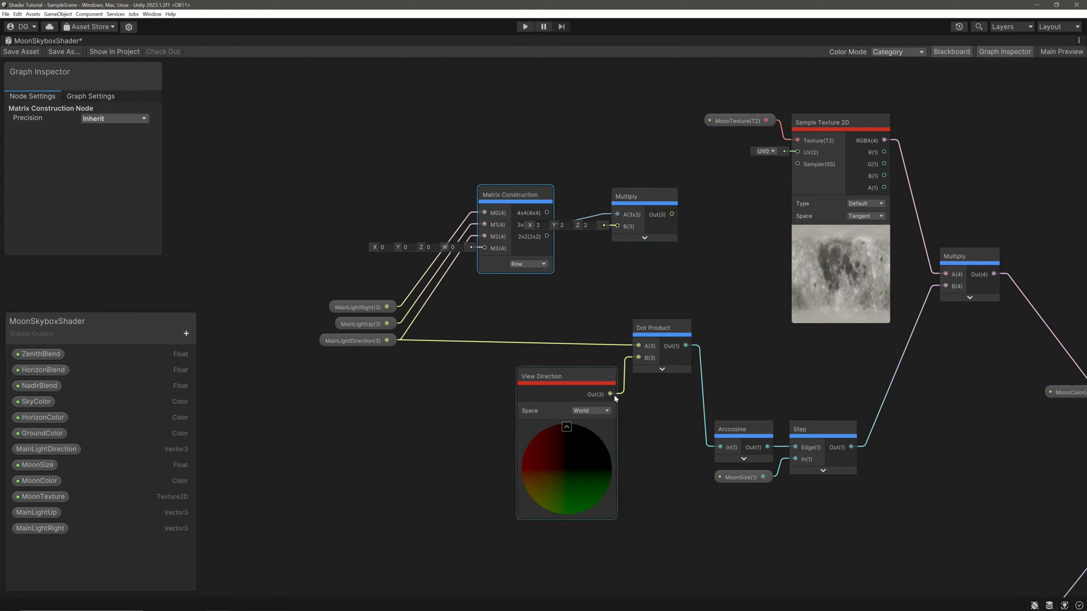
left_click_drag(611, 394, 618, 226)
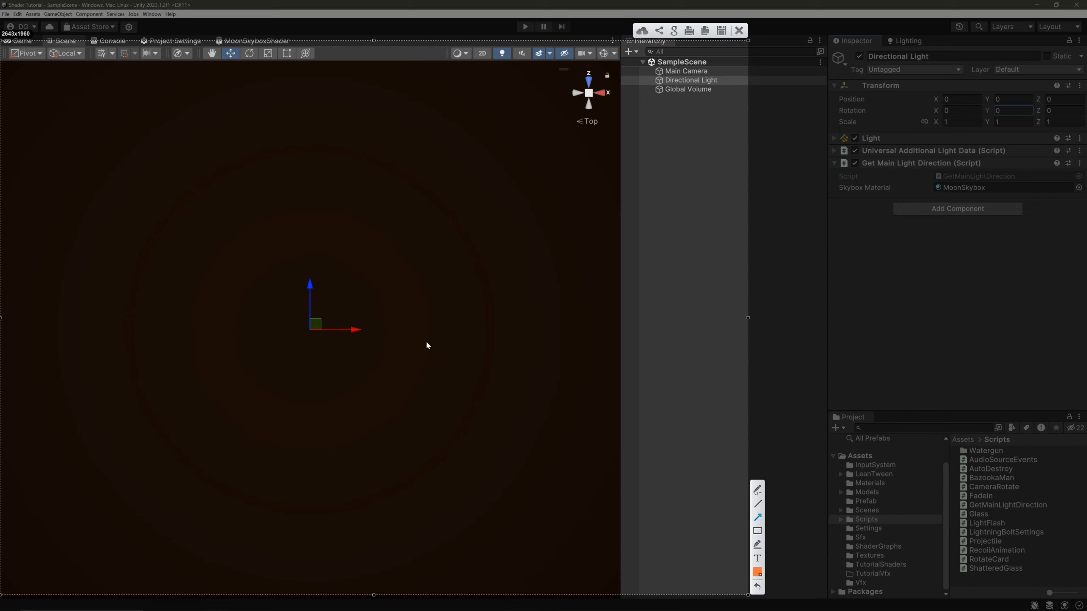
left_click_drag(437, 343, 438, 343)
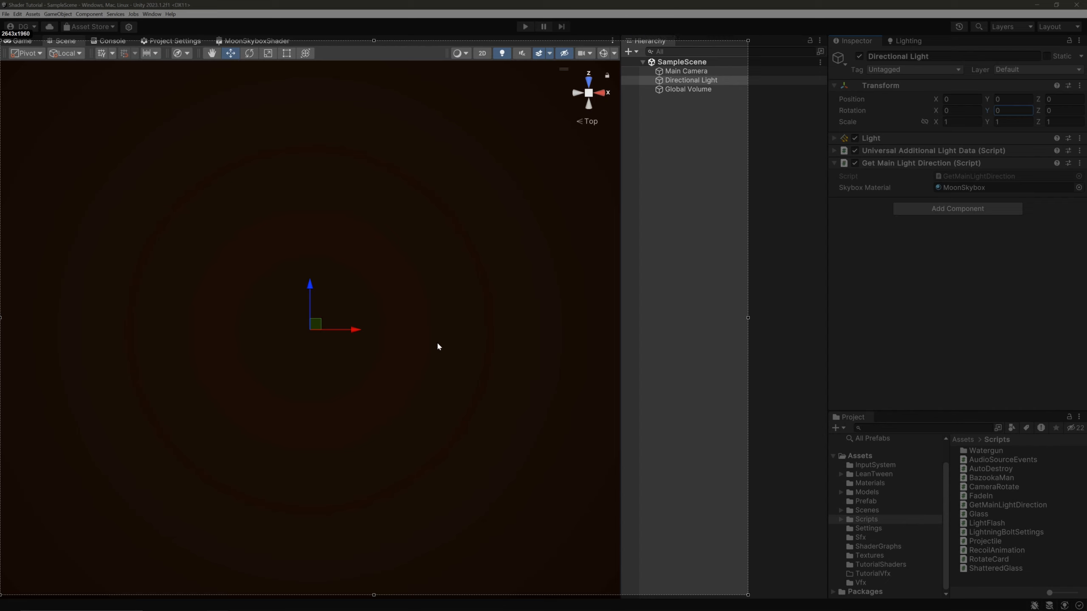
left_click_drag(494, 288, 494, 288)
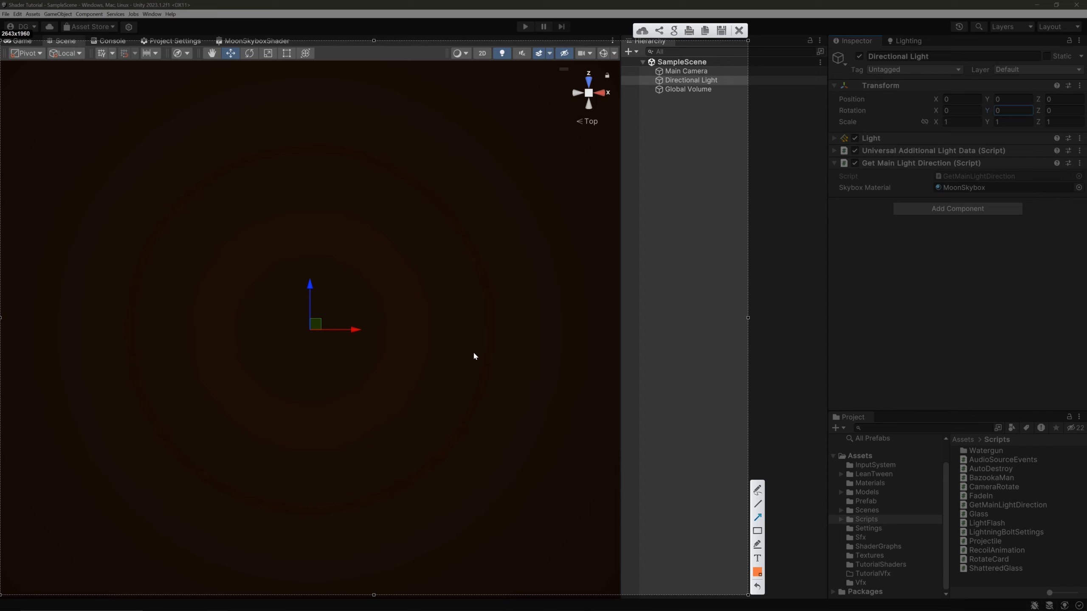
left_click_drag(474, 354, 474, 304)
left_click(756, 505)
left_click_drag(454, 357, 496, 354)
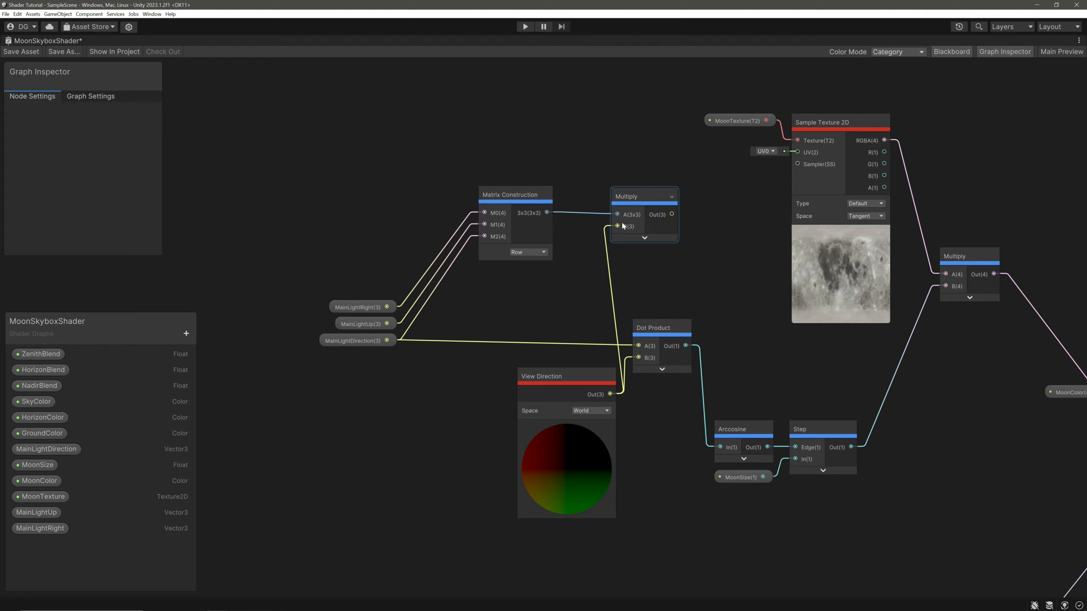
- Connect the matrix Multiply output to Sample Texture 2D's UV input and vary the Directional Light's X and Y rotation to test the texture
left_click_drag(672, 213, 798, 152)
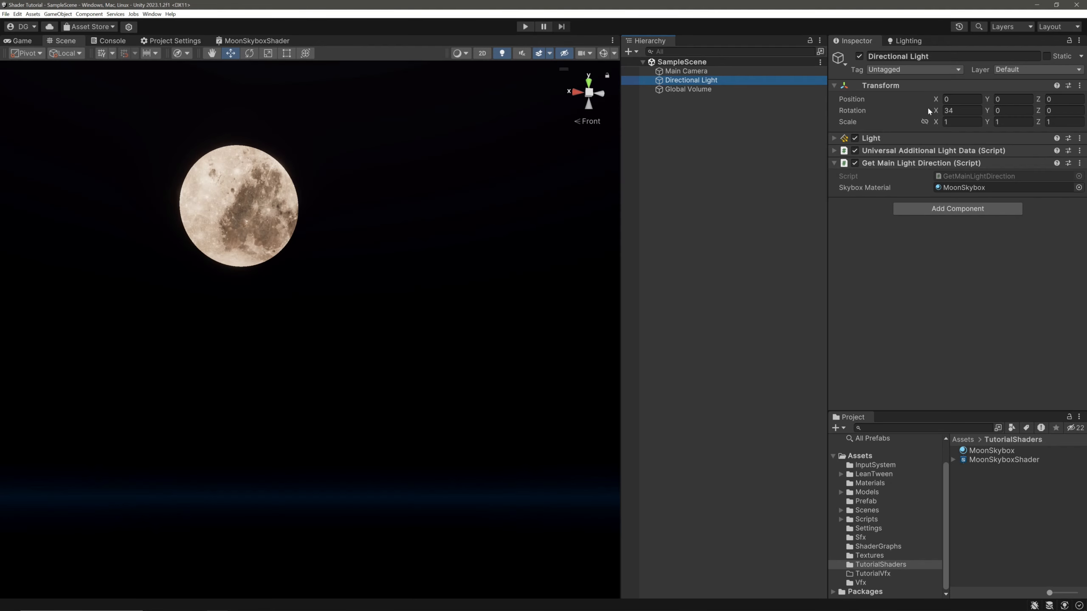
left_click_drag(935, 111, 856, 137)
left_click_drag(989, 115, 899, 141)
key("ctrl+s")
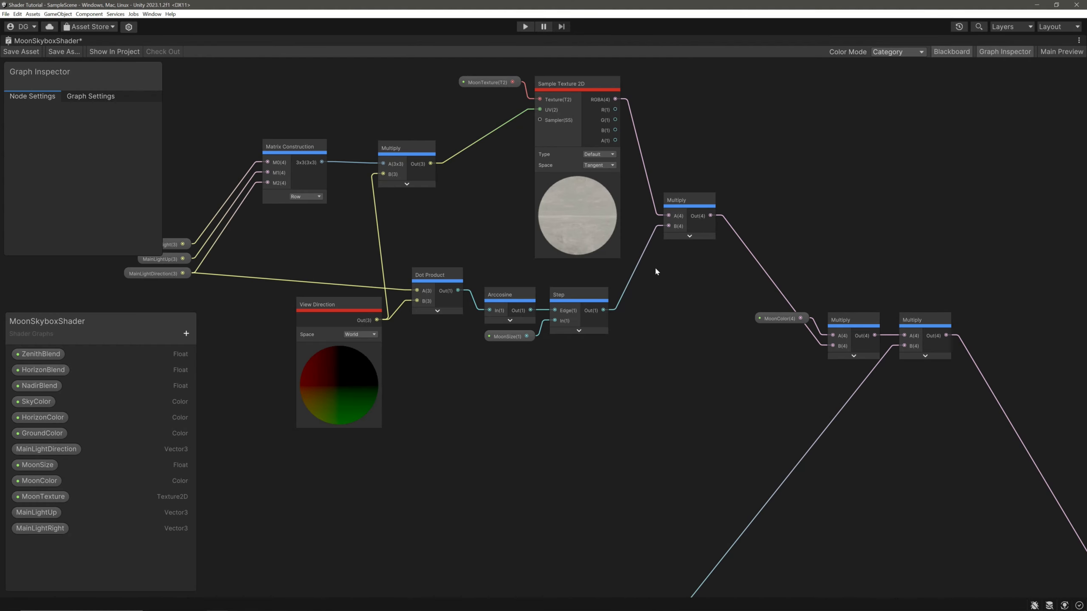
- Duplicate the Dot Product, Arccosine, MoonSize and Step nodes and place the copies below the originals
left_click_drag(441, 381, 442, 382)
key("ctrl+d")
middle_click_drag(434, 446, 553, 362)
left_click_drag(611, 281, 587, 310)
left_click(555, 374)
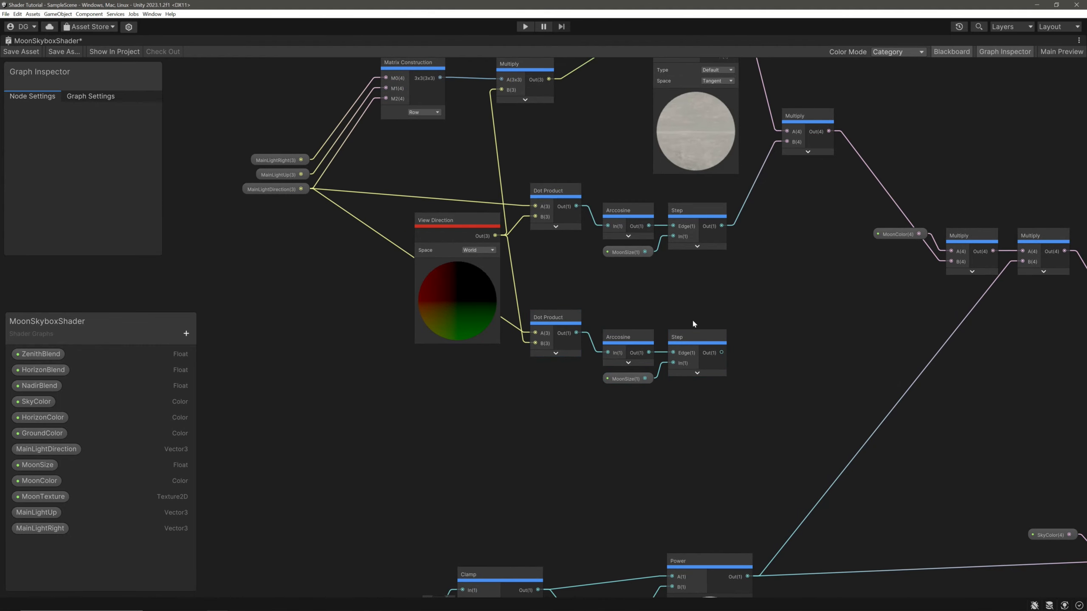
- Connect the original MoonSize node to the duplicated Step's In input and delete the duplicate MoonSize node
left_click_drag(645, 252, 673, 362)
left_click(620, 381)
key("Delete")
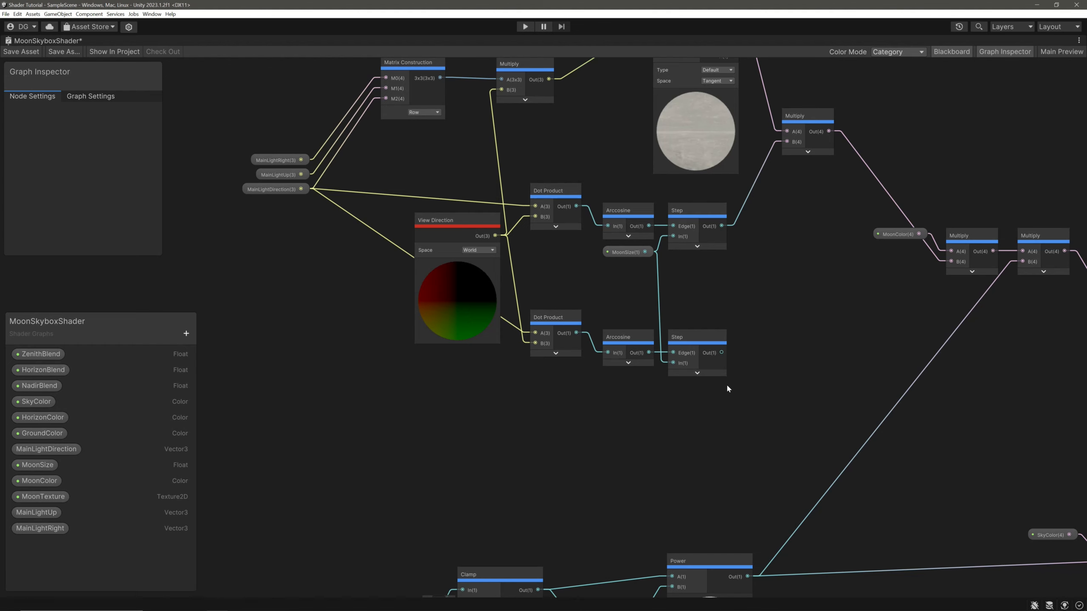
- Add a Rotate About Axis node below the View Direction node
key("space")
type("rotat")
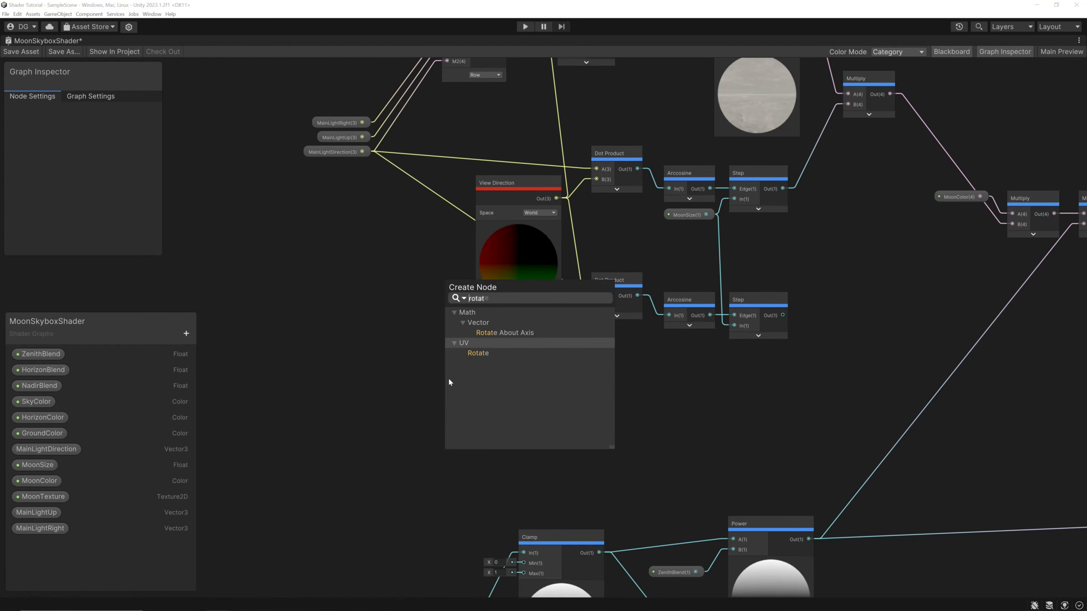
left_click(505, 333)
left_click_drag(496, 398, 503, 344)
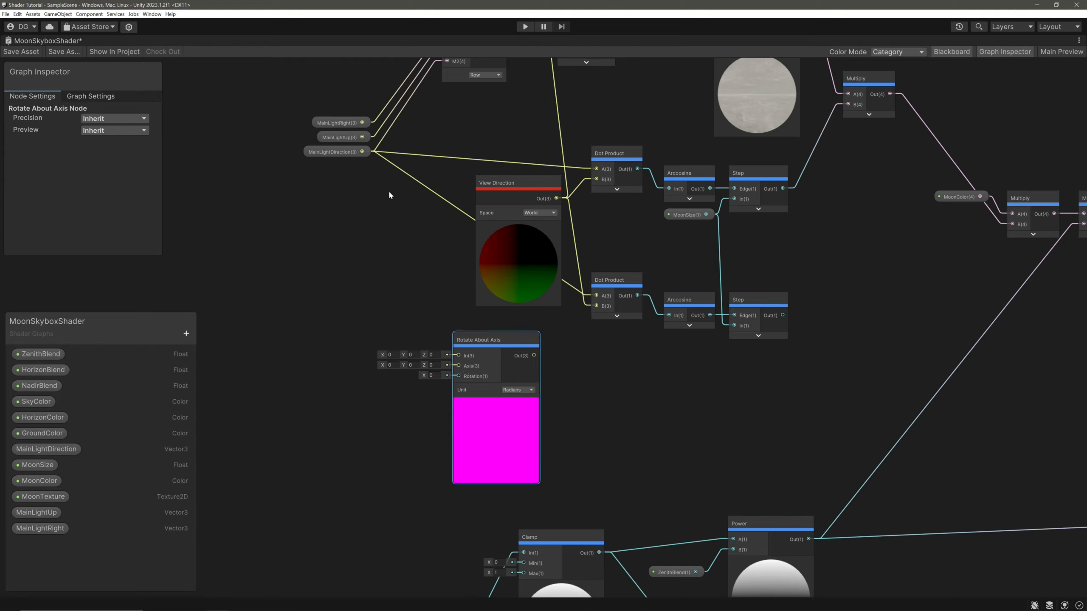
- Connect MainLightDirection to Rotate About Axis's In and MainLightUp to its Axis, and feed its output into input A of the duplicated Dot Product
left_click_drag(363, 153, 462, 354)
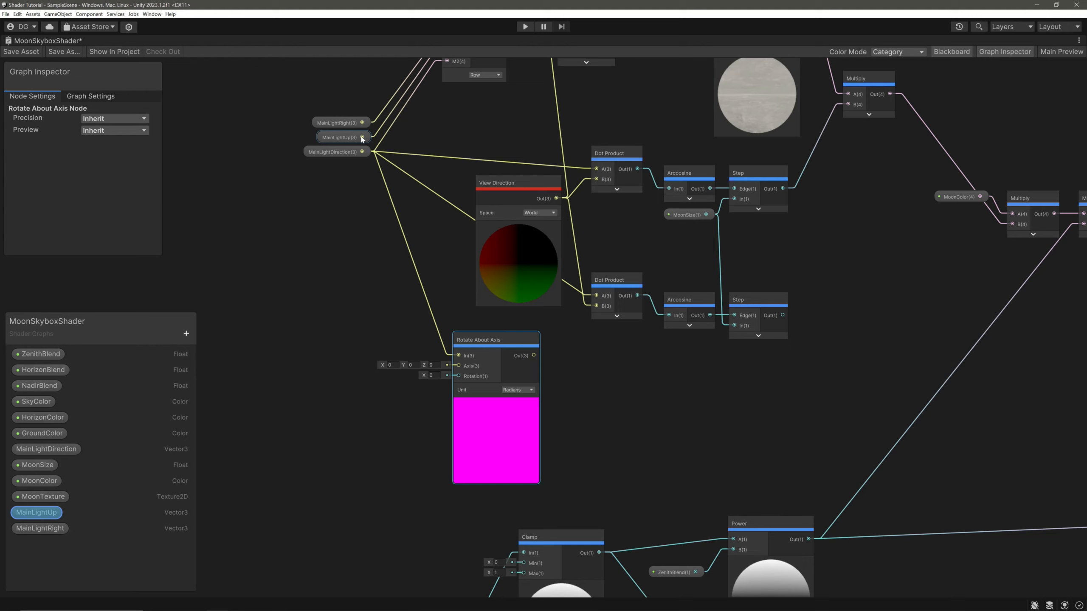
left_click_drag(363, 138, 458, 371)
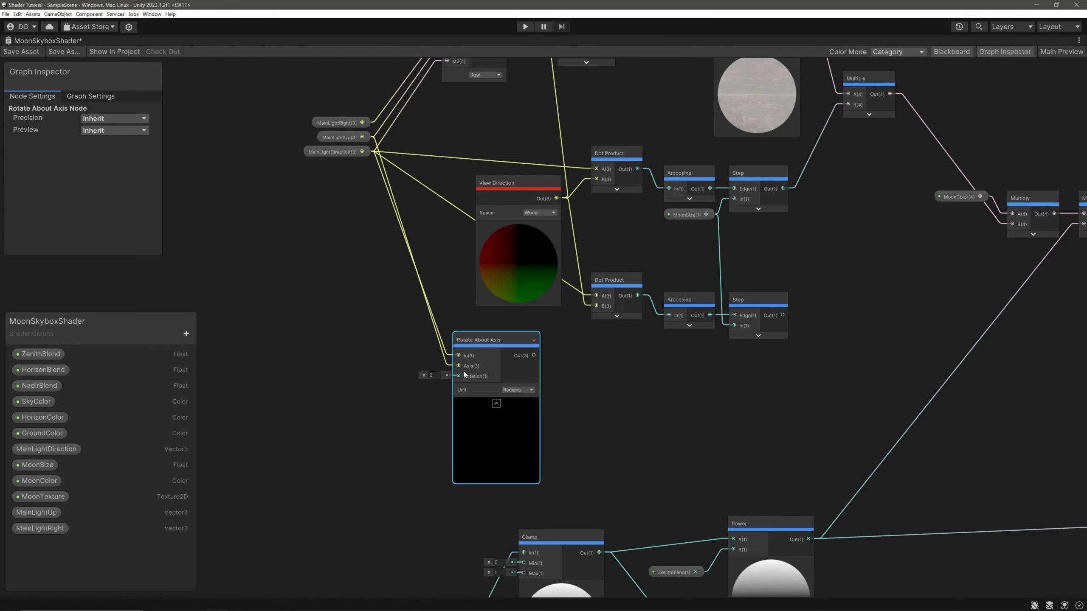
left_click_drag(534, 355, 533, 357)
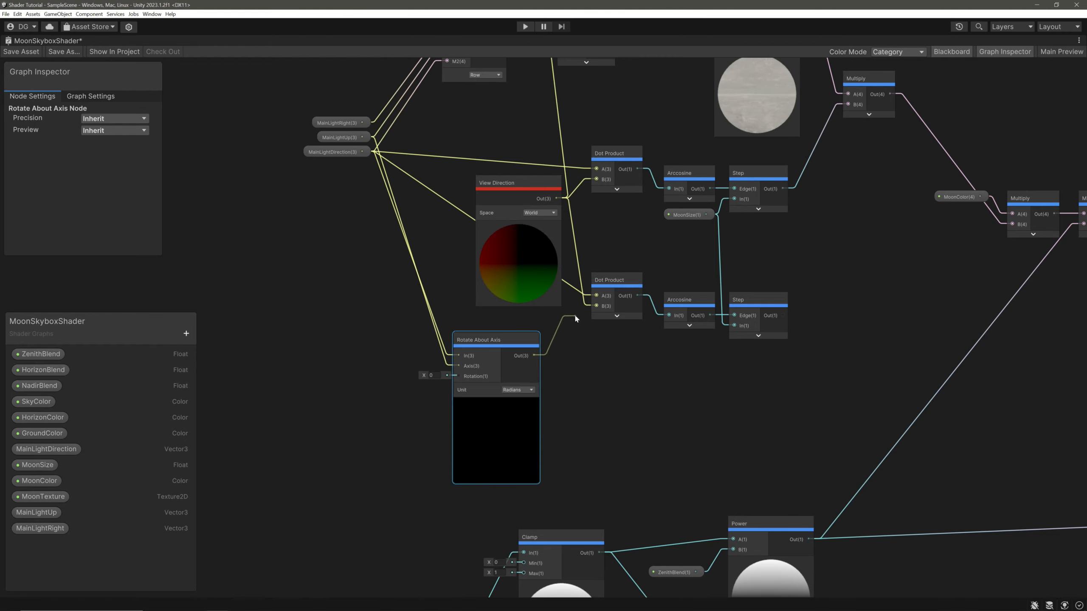
left_click_drag(576, 307, 596, 306)
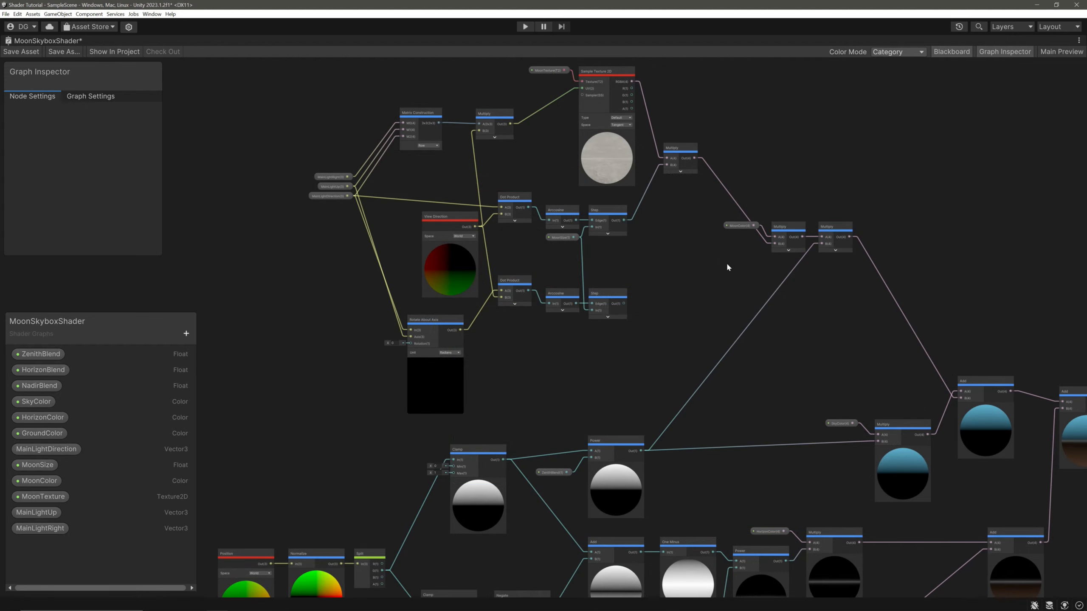
- Add a Float property named Rotation as a slider from -2 to 2 and connect it to the Rotate About Axis node's Rotation input
left_click(186, 333)
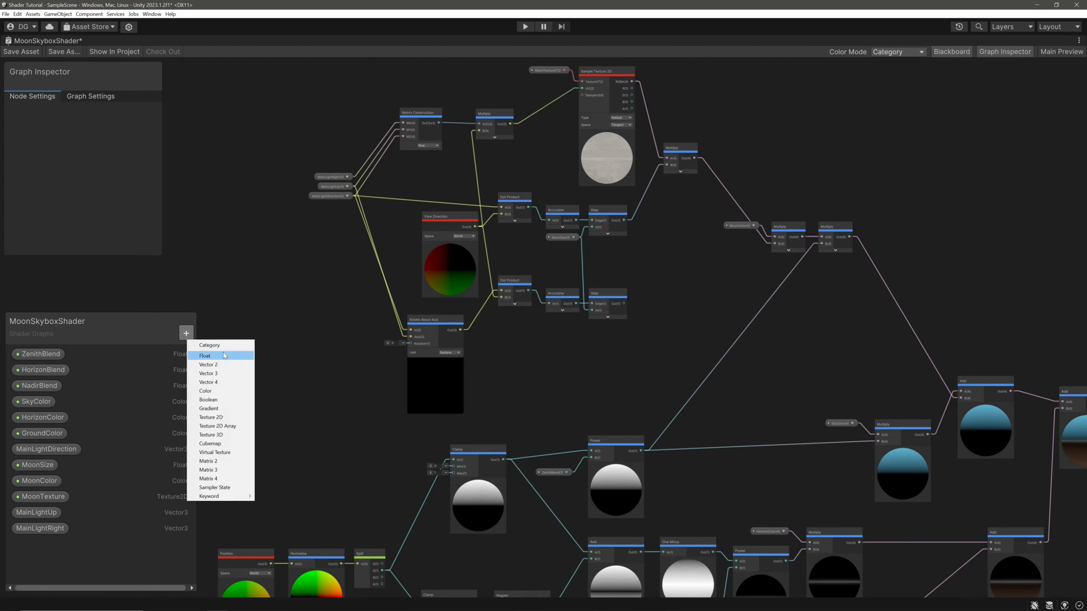
left_click(224, 353)
type("Rotation")
key("Return")
left_click(107, 167)
left_click(114, 187)
left_click(118, 168)
type("-2")
key("Tab")
type("2")
left_click_drag(34, 545, 350, 354)
left_click_drag(376, 357, 410, 343)
- Sum the MoonColor Multiply output and the duplicated Step's output in an Add node feeding input A of the following Multiply
left_click_drag(624, 304, 794, 306)
type("add")
double_click(838, 346)
left_click_drag(803, 237, 792, 307)
left_click_drag(842, 306, 833, 238)
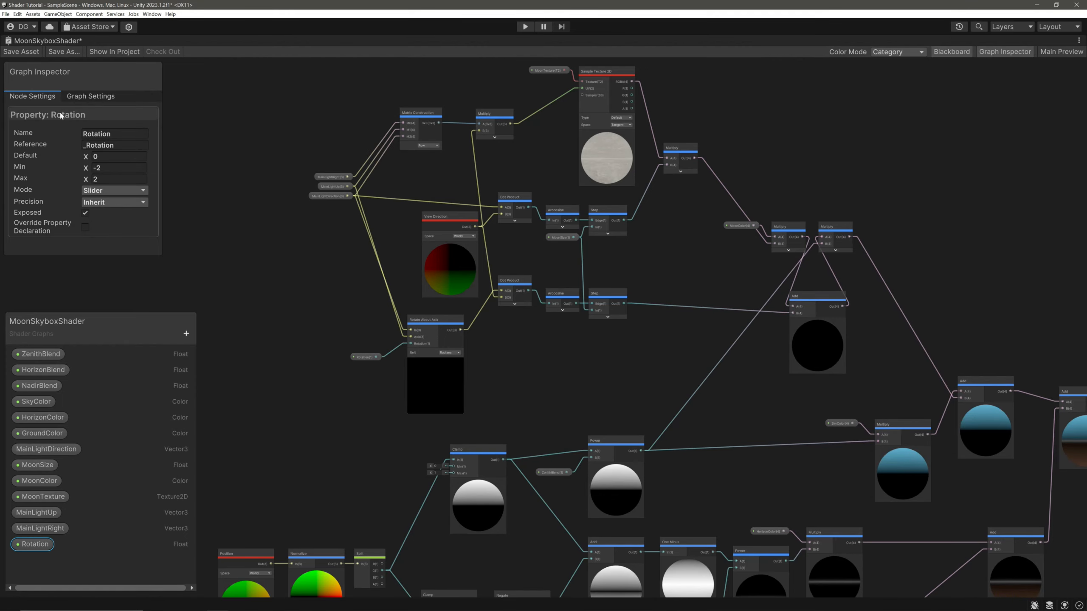
- Save the shader, set Rotation to 0.24 on the MoonSkybox material and vary its MoonSize to compare the two discs
left_click(20, 51)
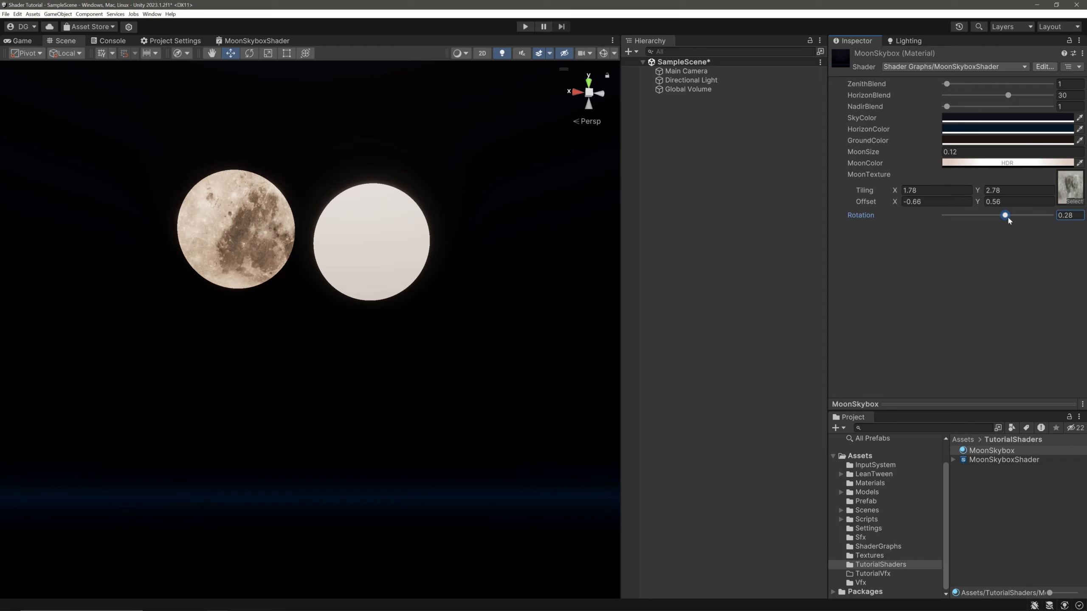
mouse_move(1005, 215)
left_mouse_down()
mouse_move(982, 216)
mouse_move(1003, 215)
left_mouse_up()
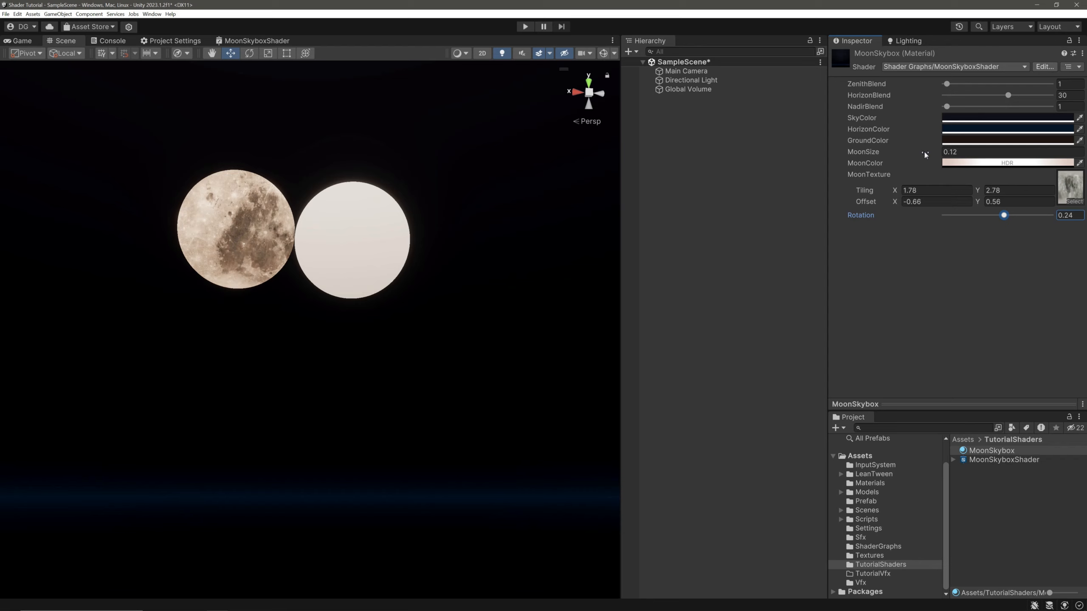
left_click_drag(923, 154, 931, 155)
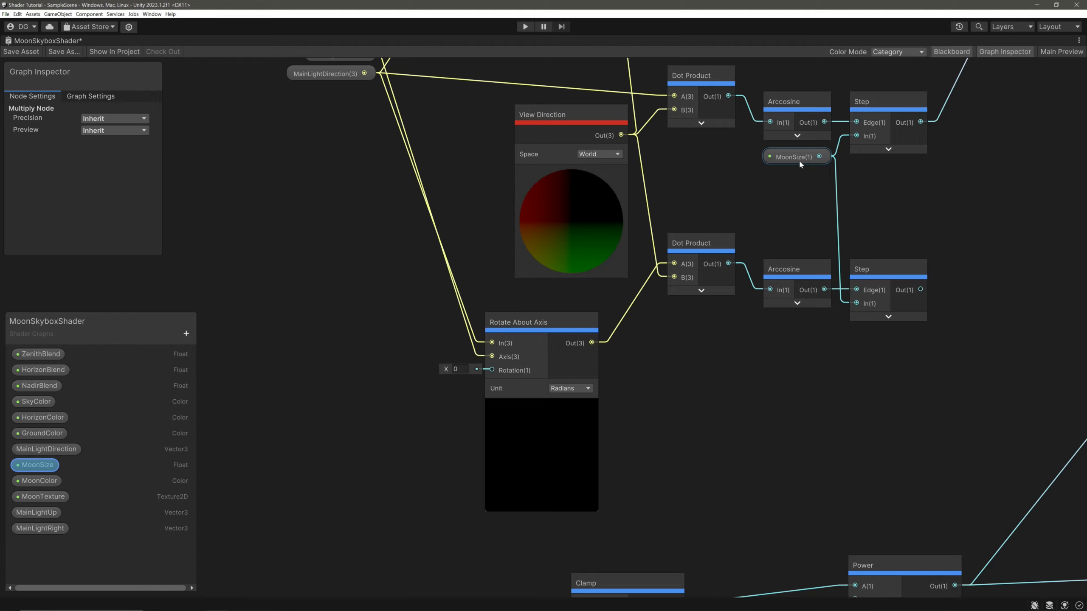
- Place another MoonSize node near Rotate About Axis and multiply it by 2 in a new Multiply node
left_click(31, 469)
left_click_drag(31, 469, 206, 372)
middle_click_drag(296, 442, 436, 435)
left_click_drag(341, 380, 394, 383)
type("multiply")
key("Return")
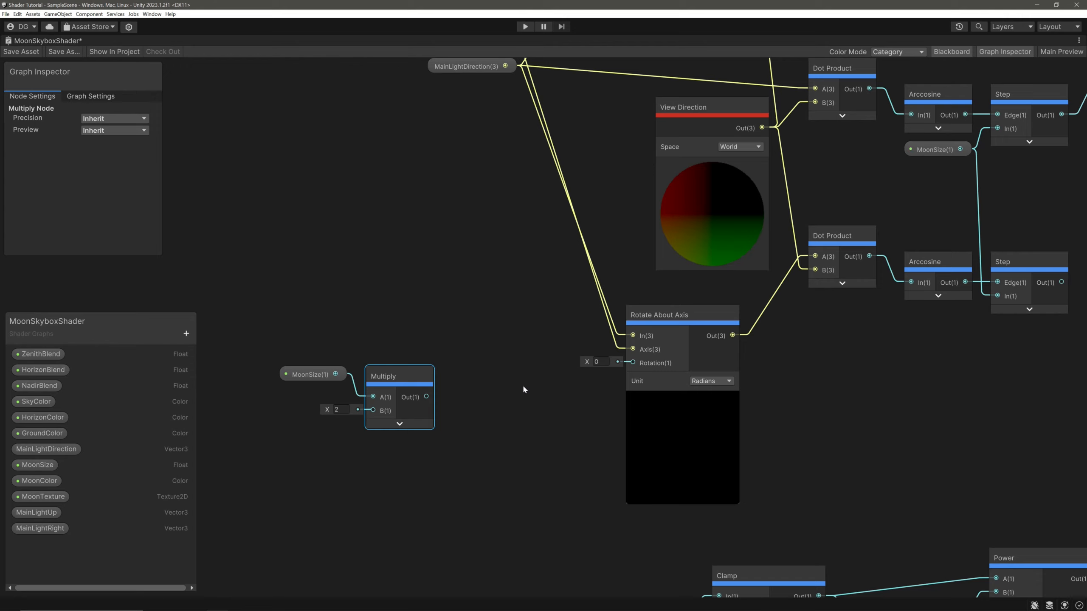
- Add a Negate node fed by the output of the MoonSize Multiply node
left_click_drag(426, 397, 447, 337)
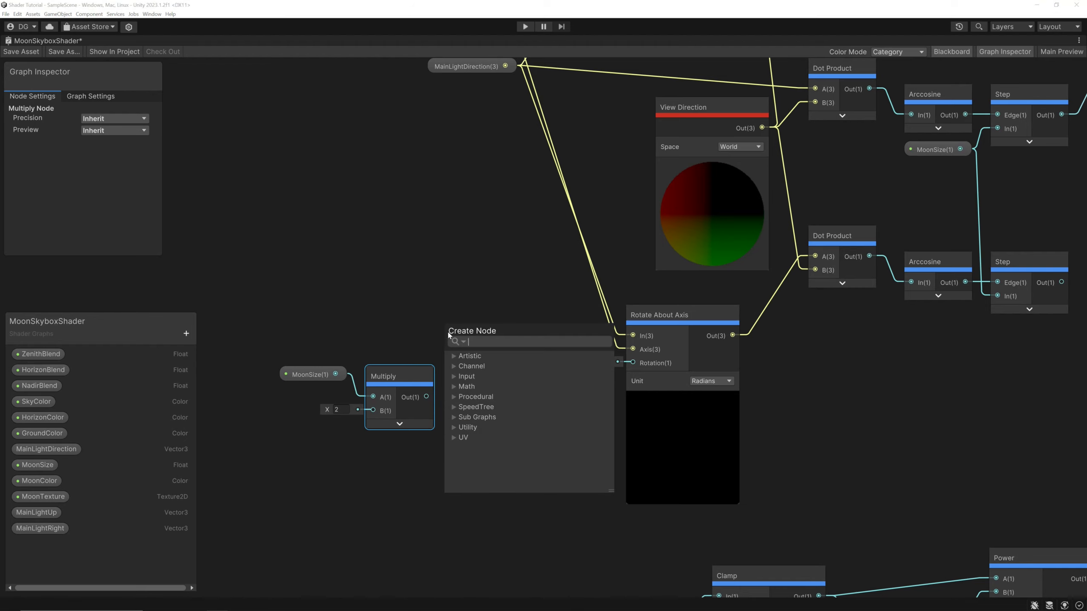
type("negate")
key("Return")
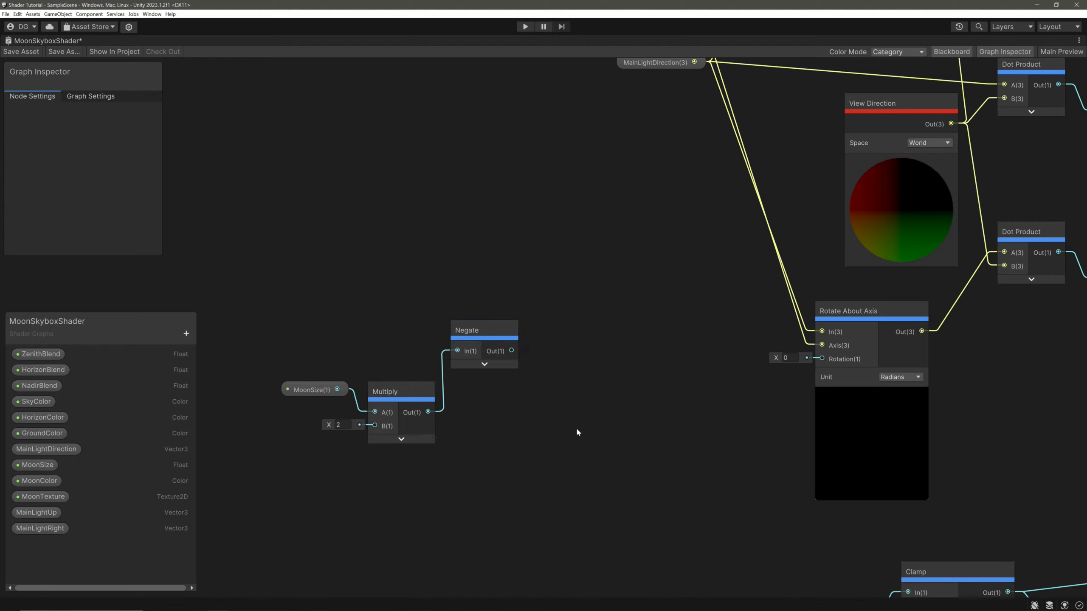
- Add a Lerp node between the Negate and Rotate About Axis nodes
key("space")
type("lerp")
key("Return")
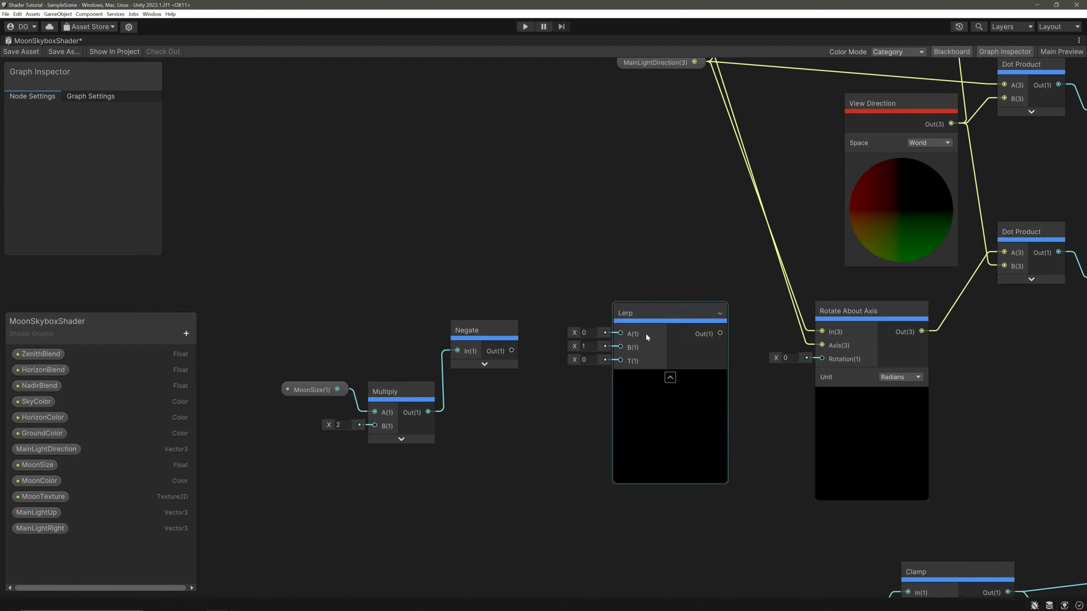
left_click_drag(646, 337, 631, 305)
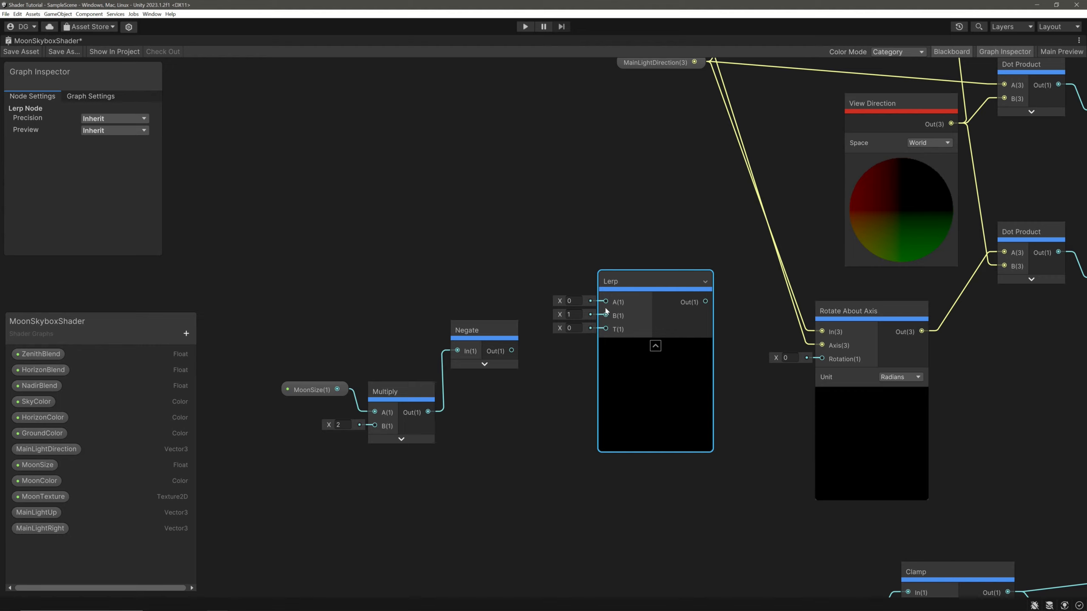
- Try the values 1 and 0.3 for the Lerp node's T input
left_click(573, 327)
type("1")
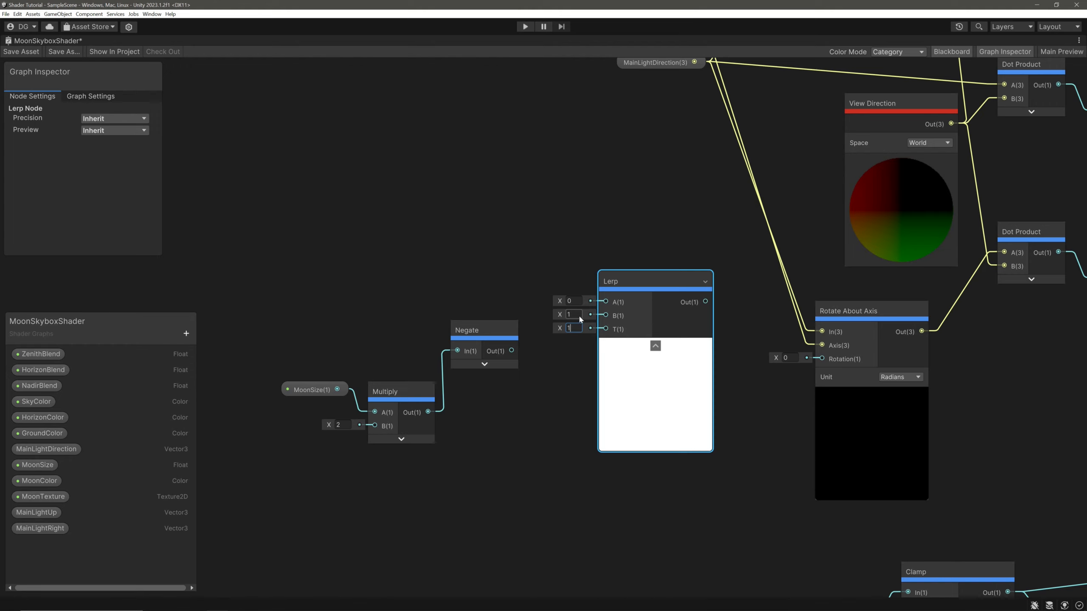
left_click_drag(573, 329, 567, 330)
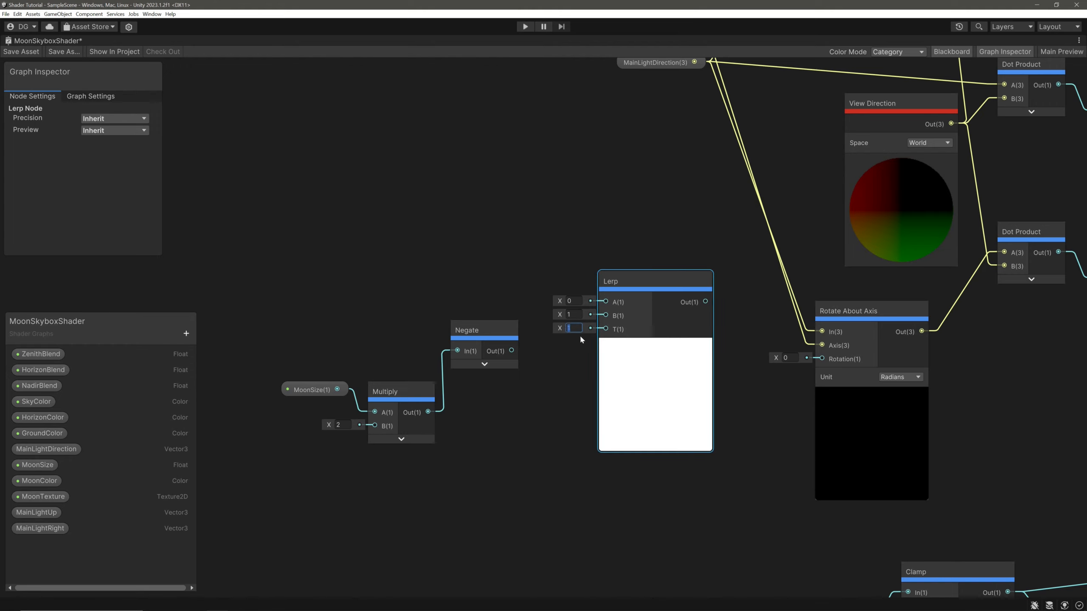
type("0.3")
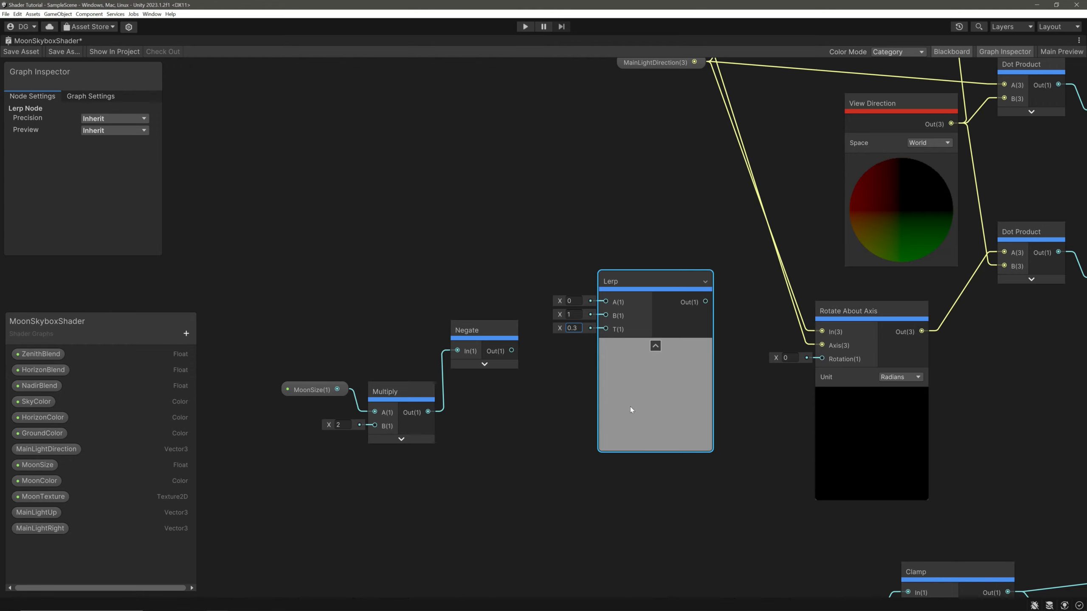
- Connect the Negate output to the Lerp's A input and the MoonSize Multiply output to its B input
left_click_drag(511, 350, 608, 301)
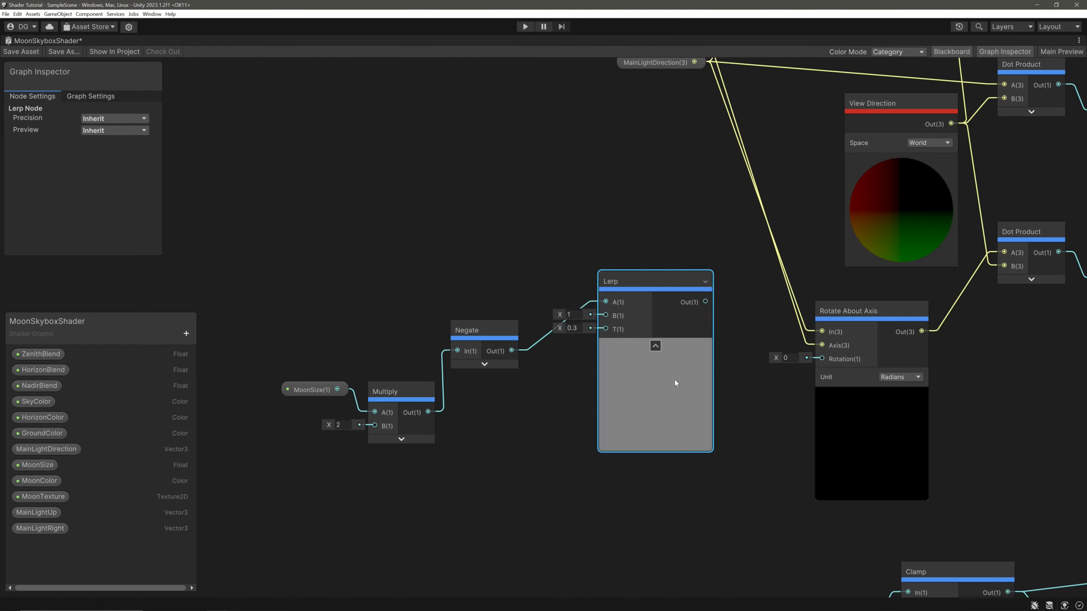
left_click_drag(427, 412, 601, 316)
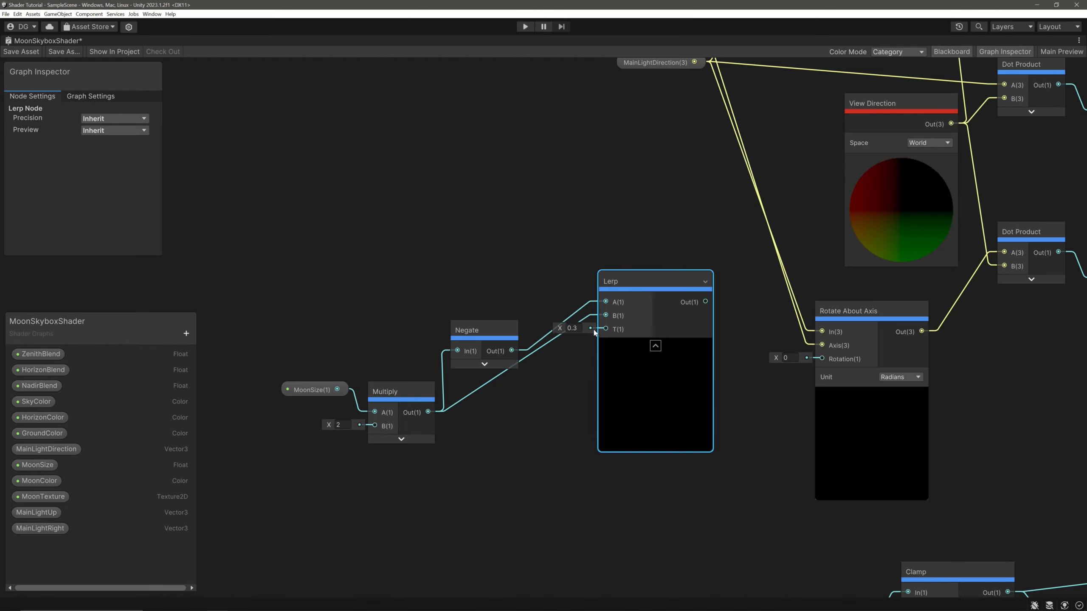
- Add a Float property named MoonPhase and set its mode to Slider
left_click(186, 334)
left_click(219, 349)
type("MoonPhase")
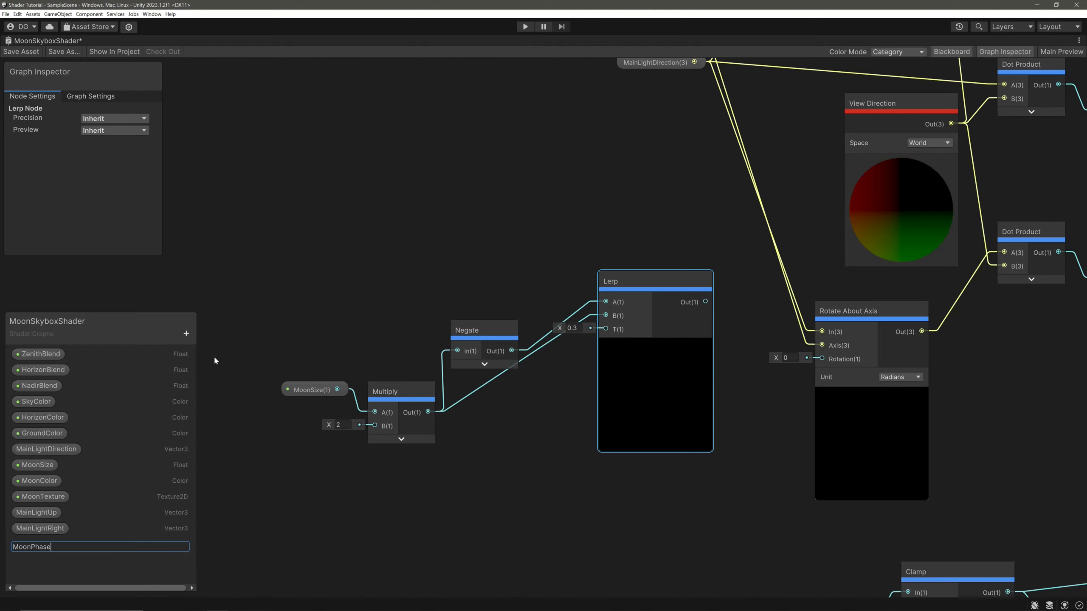
key("Return")
left_click(113, 168)
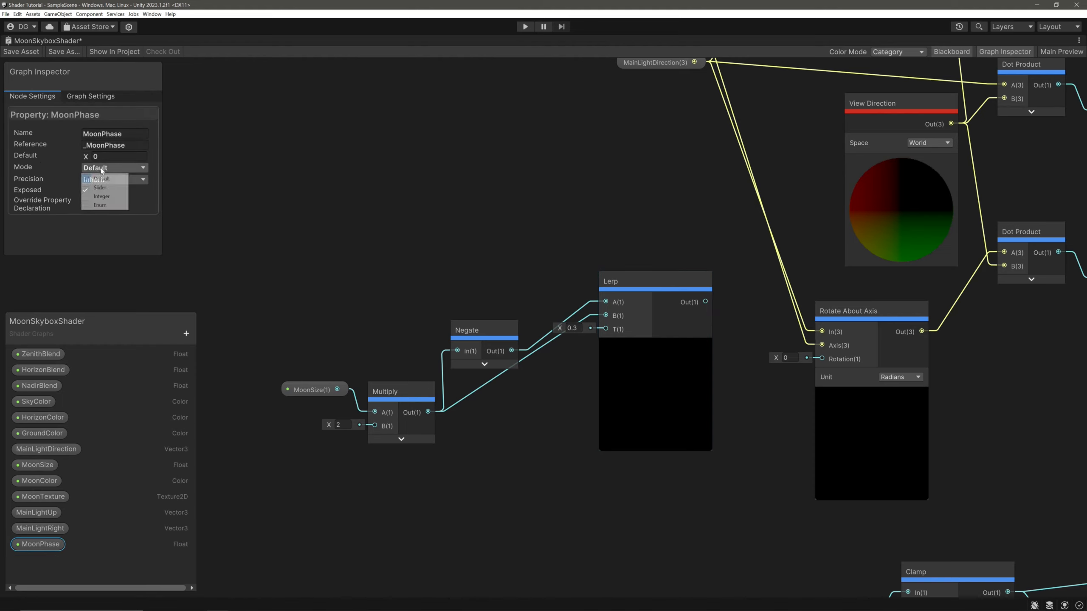
left_click(112, 191)
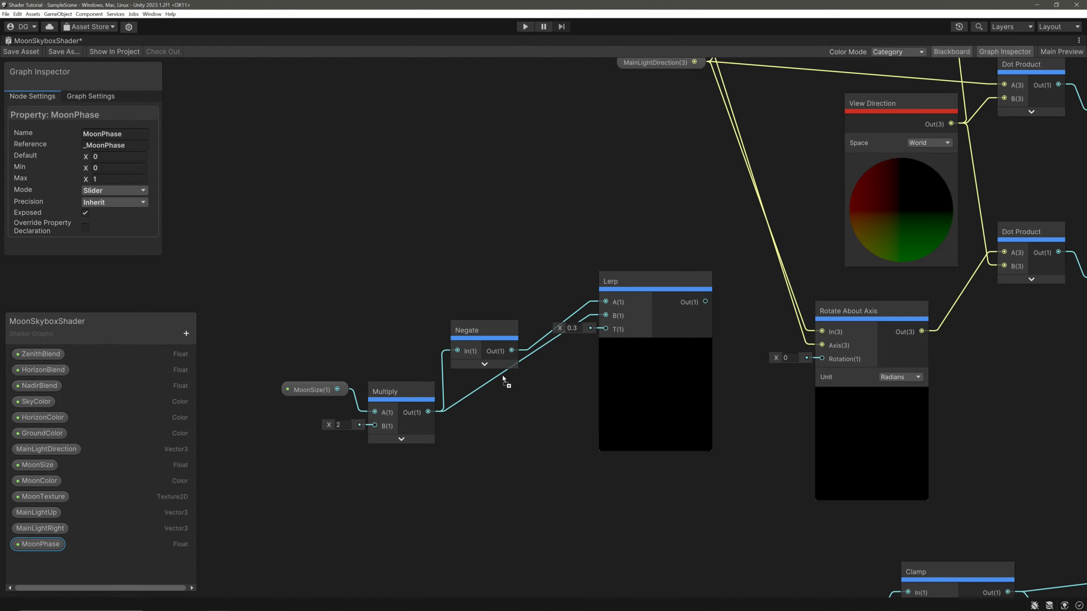
- Place a MoonPhase node, connect it to the Lerp's T input, and feed the Lerp output into Rotate About Axis's Rotation input
left_click_drag(480, 400, 484, 401)
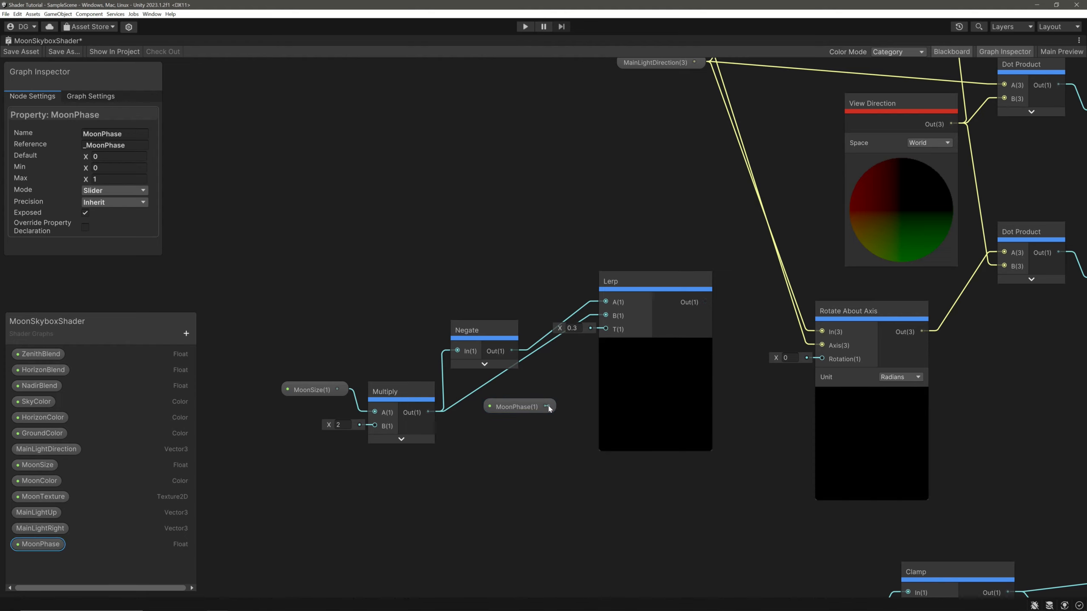
left_click_drag(597, 342, 598, 336)
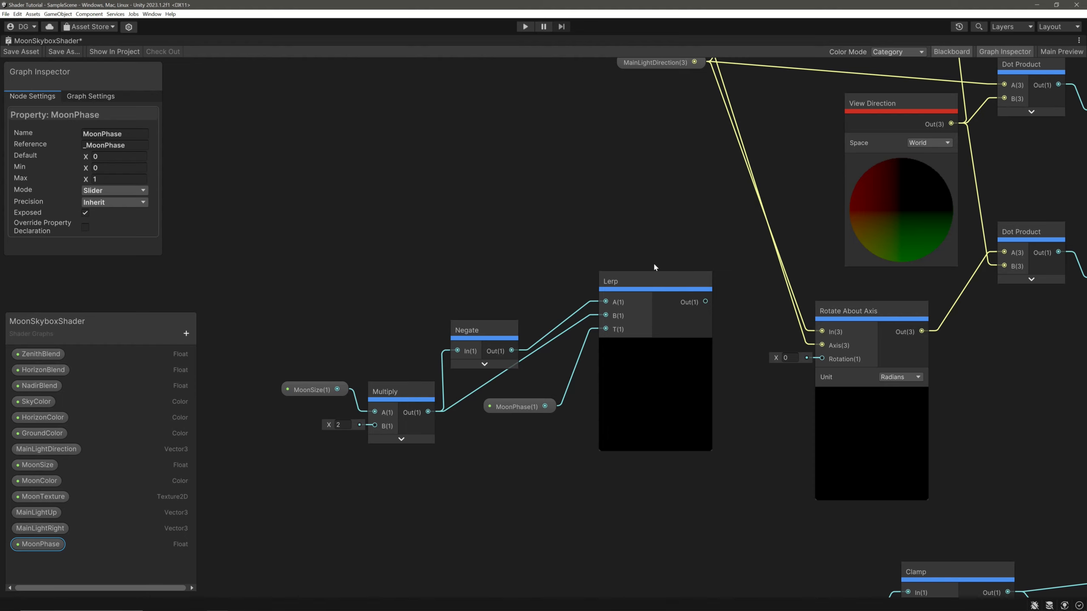
left_click_drag(706, 303, 822, 358)
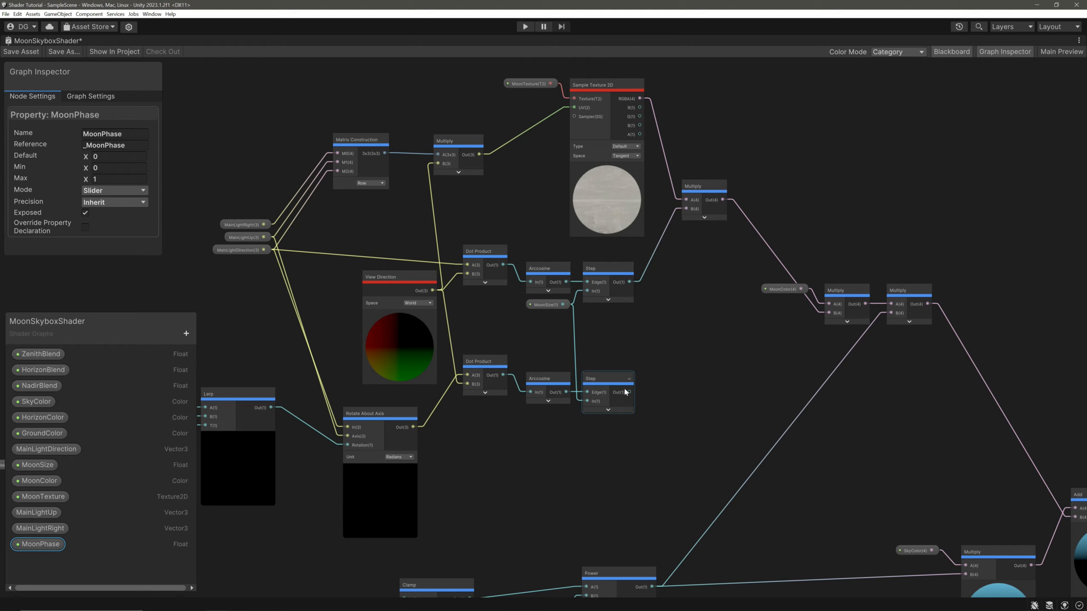
- Add a Subtract node with the upper Step's output in A and the lower Step's output in B
left_click_drag(630, 283, 662, 306)
left_click_drag(666, 310, 666, 310)
type("sub")
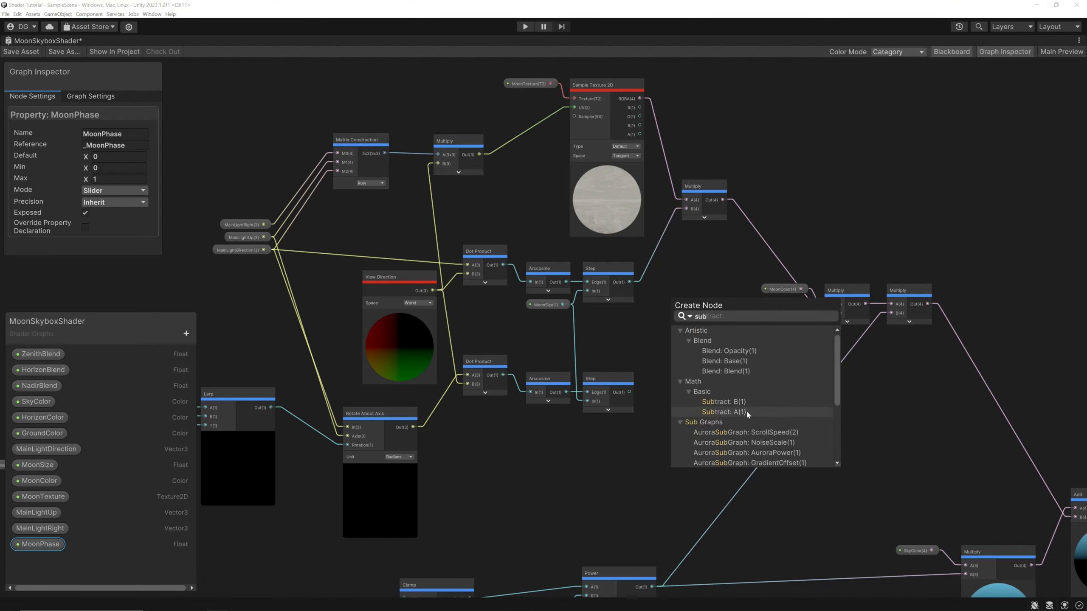
left_click(723, 412)
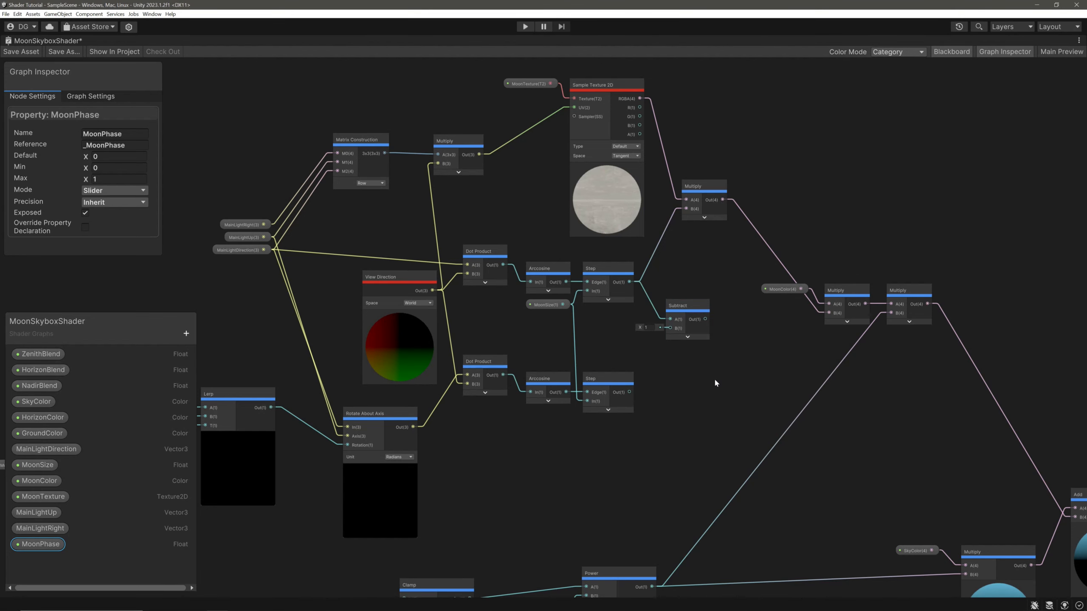
left_click_drag(629, 392, 629, 395)
left_click_drag(669, 363, 670, 328)
- Feed the Subtract output through a Saturate node into the B input of the Multiply that takes the Sample Texture 2D output
left_click_drag(705, 319, 729, 320)
type("sat")
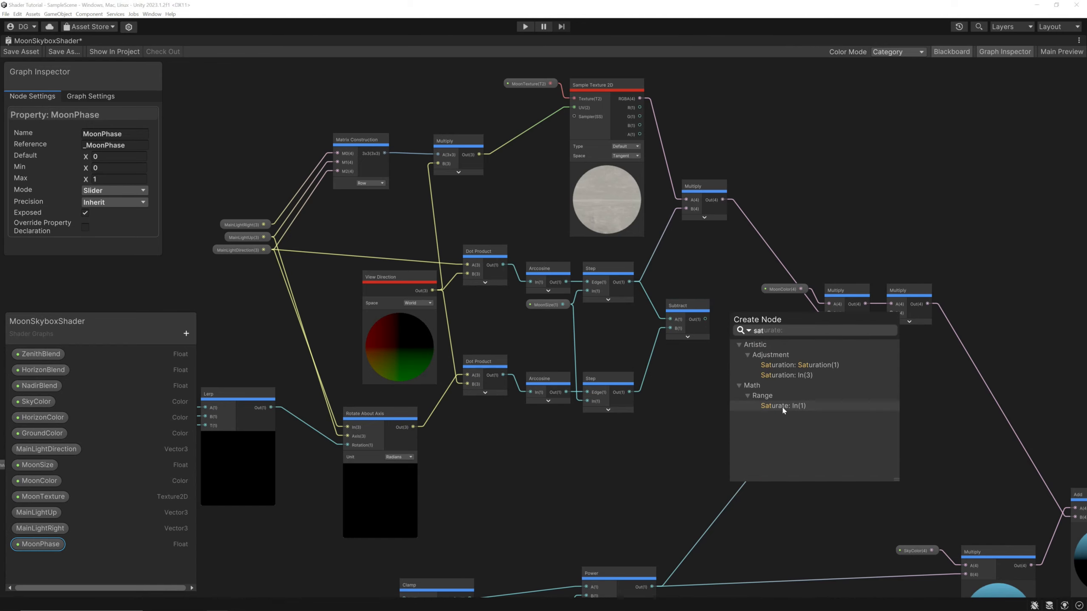
double_click(781, 405)
left_click(762, 346)
scroll(771, 376, "up", 2)
scroll(787, 358, "down", 1)
middle_click_drag(795, 349, 657, 394)
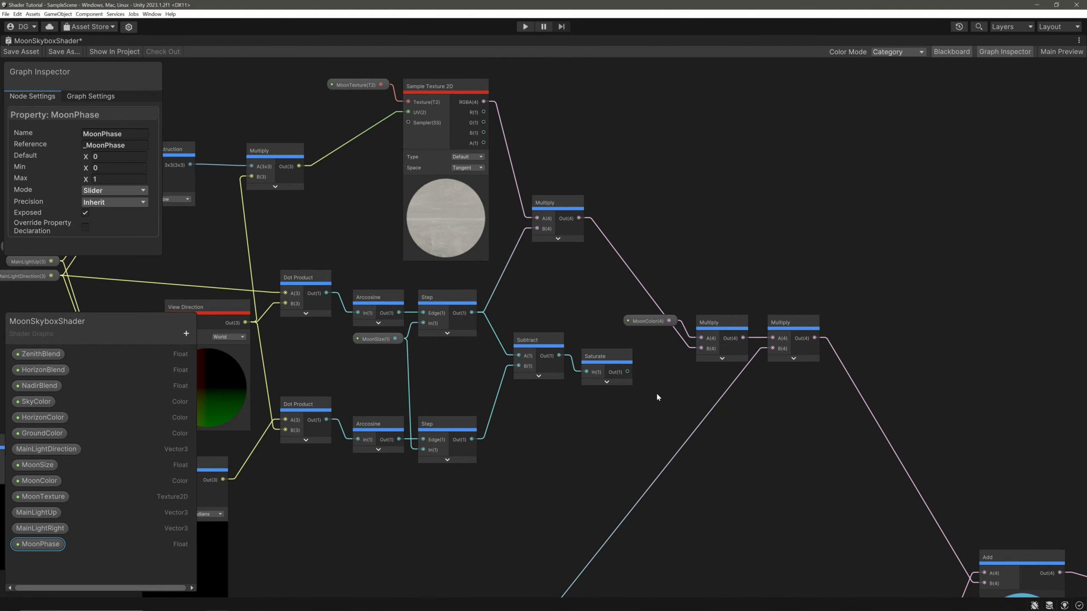
left_click_drag(628, 373, 543, 233)
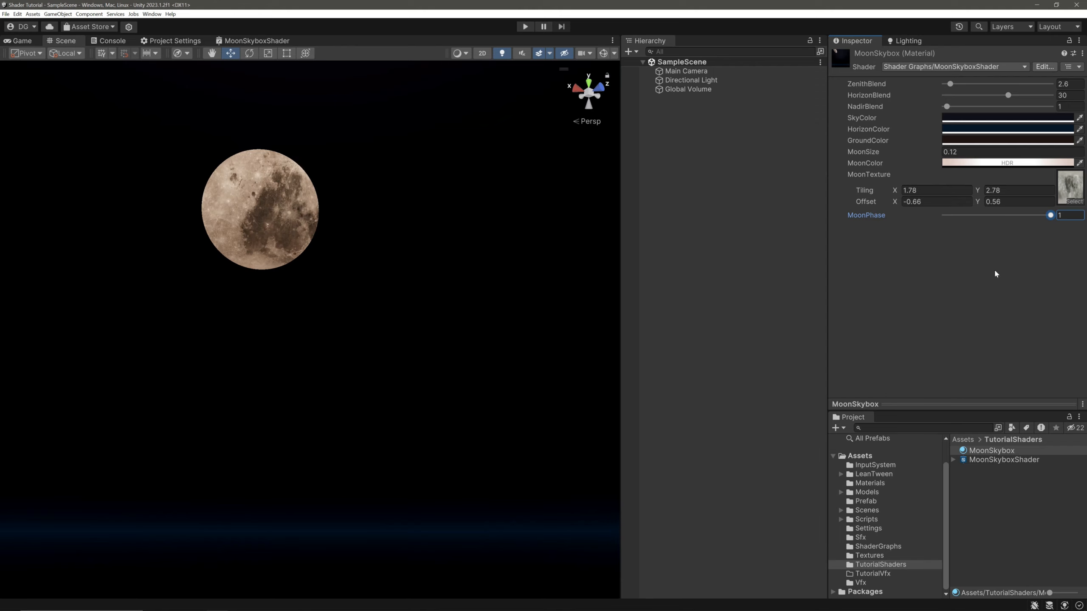
- Set the skybox material's MoonPhase to about 0.7 and rotate the Directional Light to about X 31.62, Y 28.3
left_click_drag(1050, 215, 1020, 226)
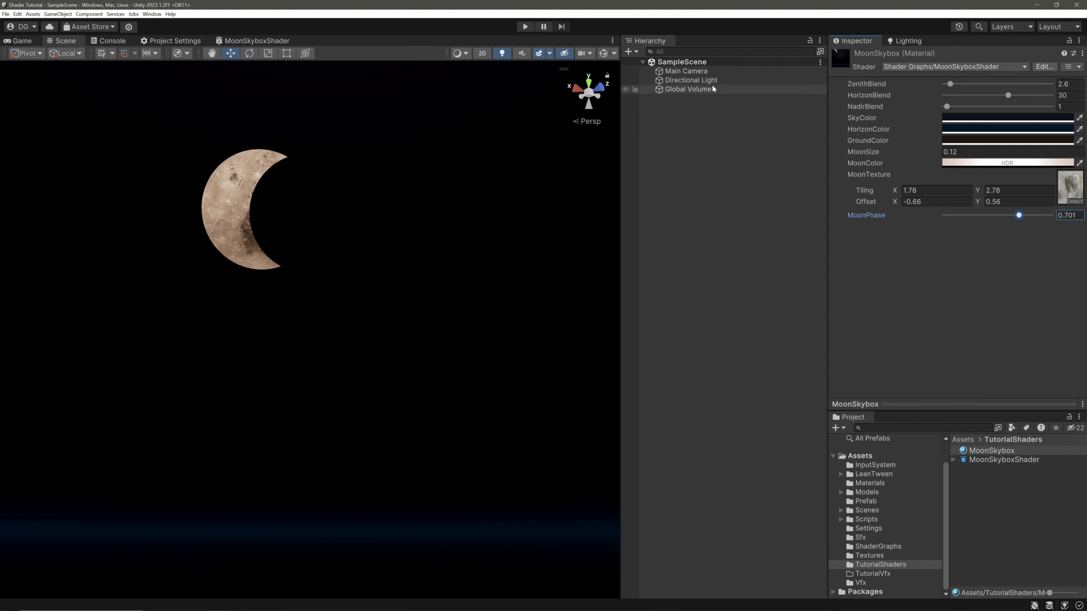
left_click(691, 80)
left_click_drag(936, 110, 878, 235)
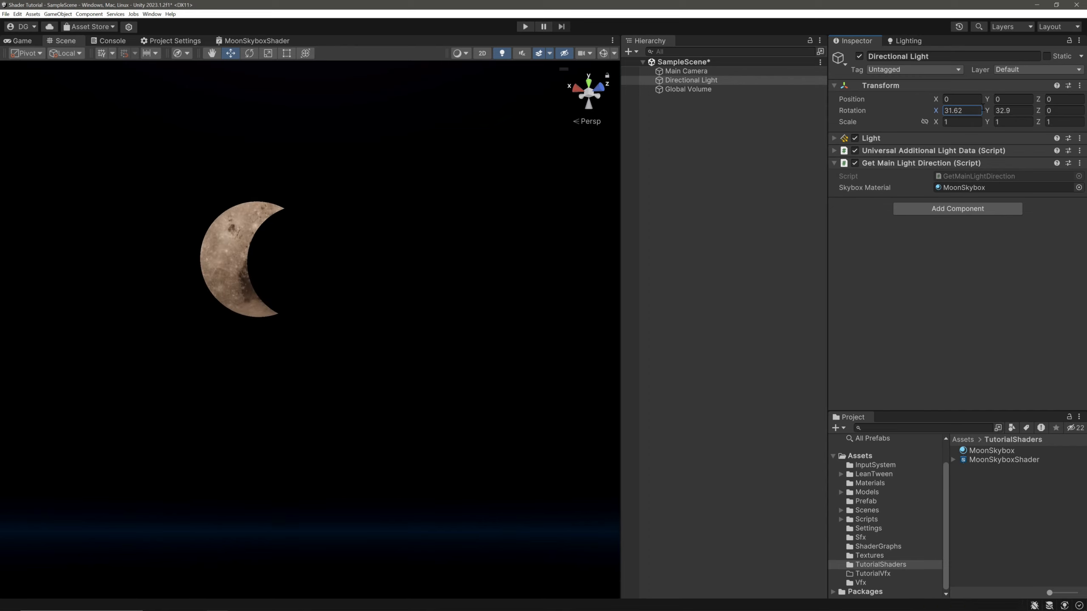
left_click_drag(987, 112, 980, 144)
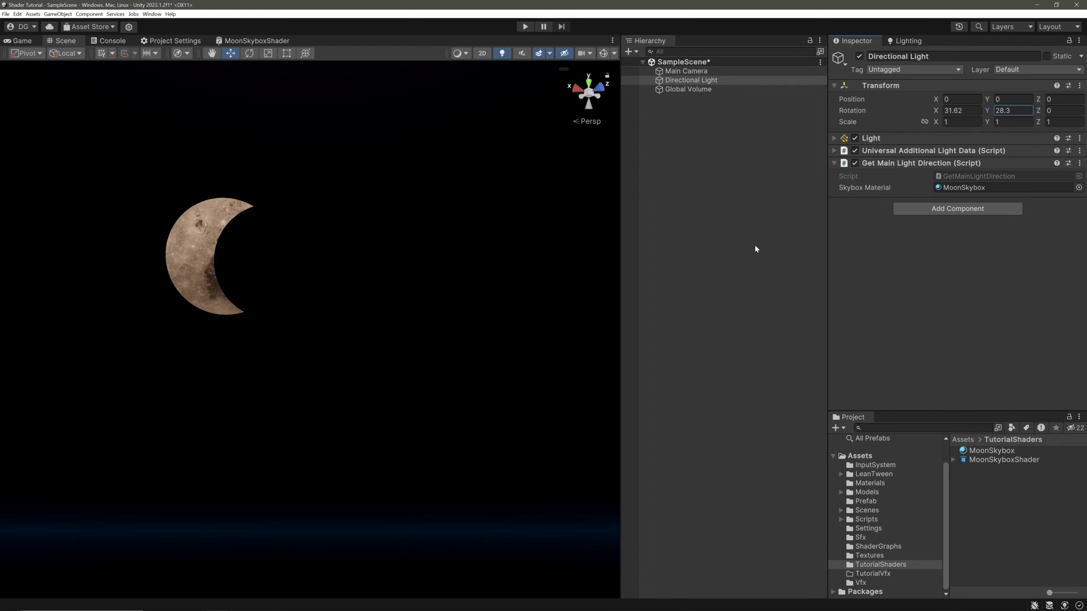